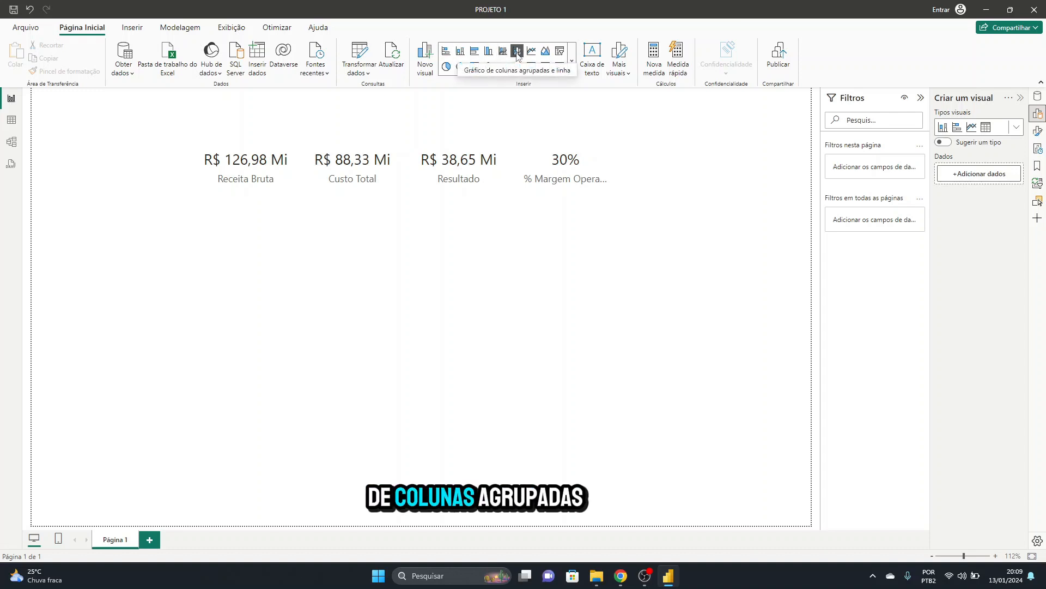
# Insert a clustered column and line chart, reduce its height, and place it just below the row of cards
pyautogui.click(516, 52)
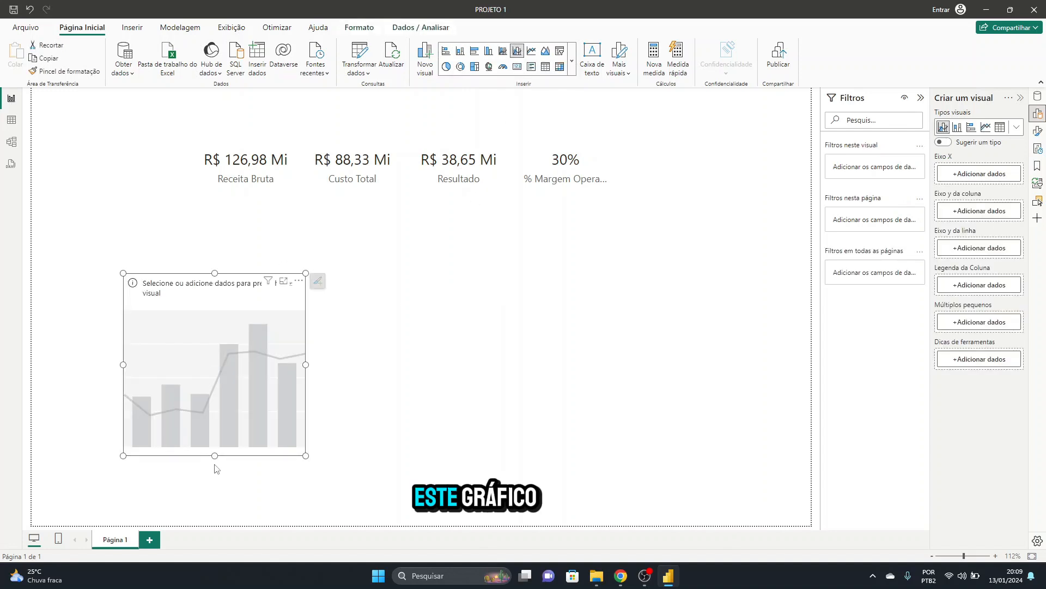
pyautogui.moveTo(215, 454); pyautogui.dragTo(217, 448)
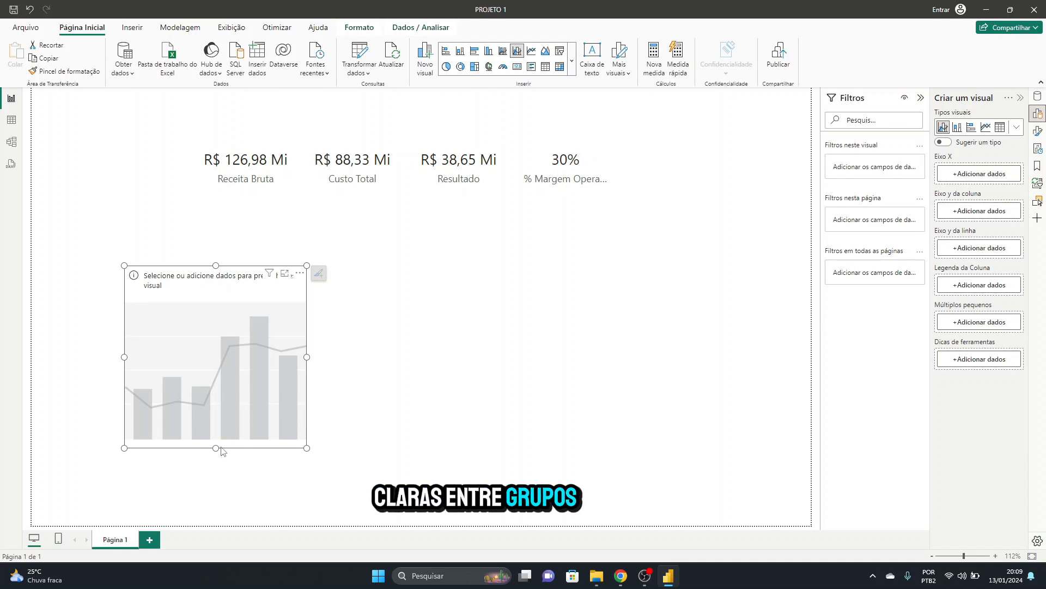
pyautogui.moveTo(218, 448); pyautogui.dragTo(227, 403)
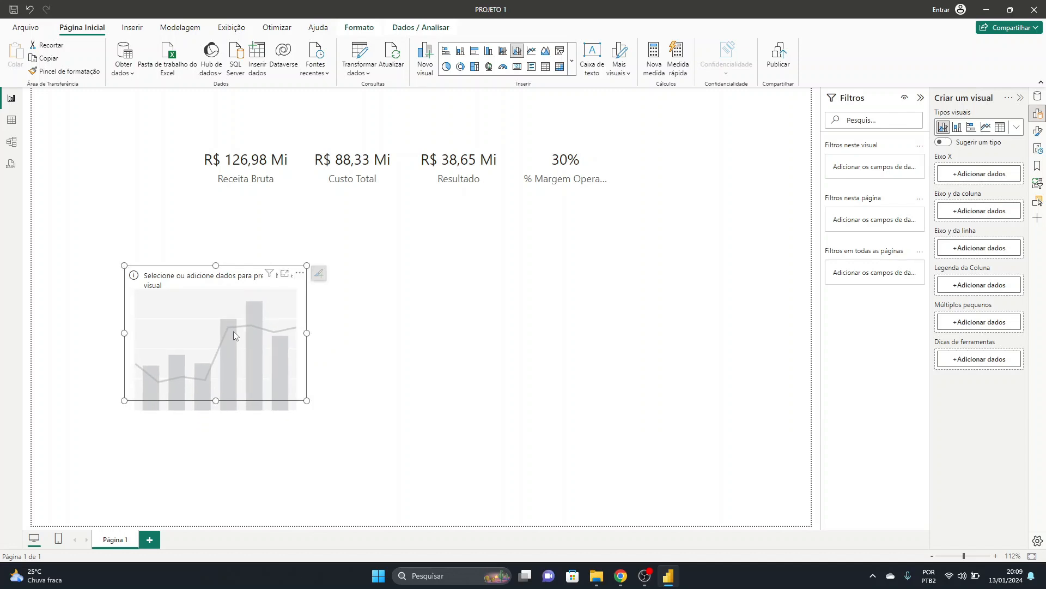
pyautogui.moveTo(242, 353); pyautogui.dragTo(207, 295)
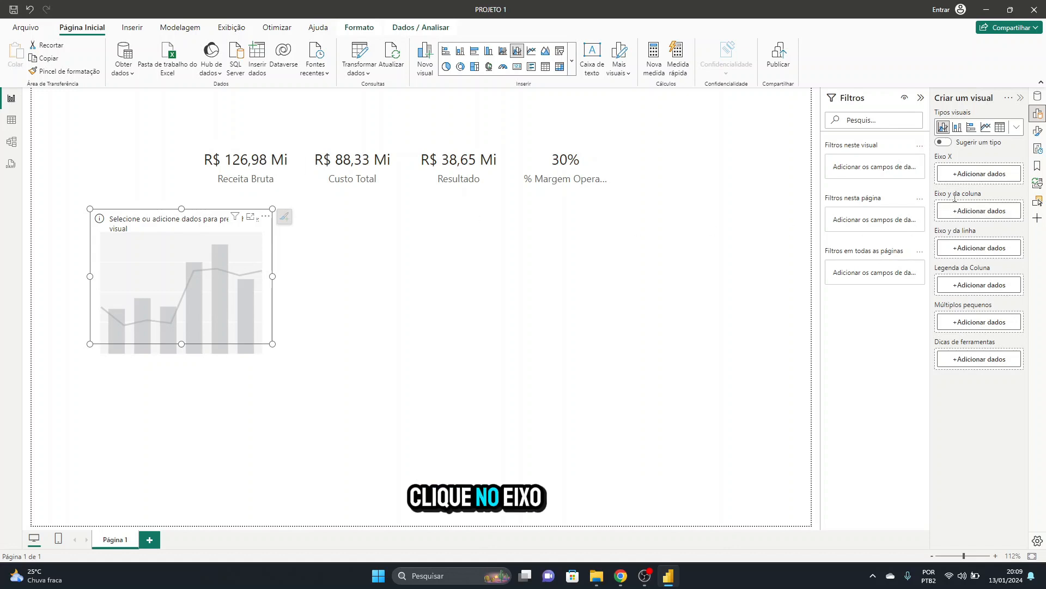
# Add the Receita Bruta measure from the MEDIDAS table to the chart's column y-axis
pyautogui.click(965, 212)
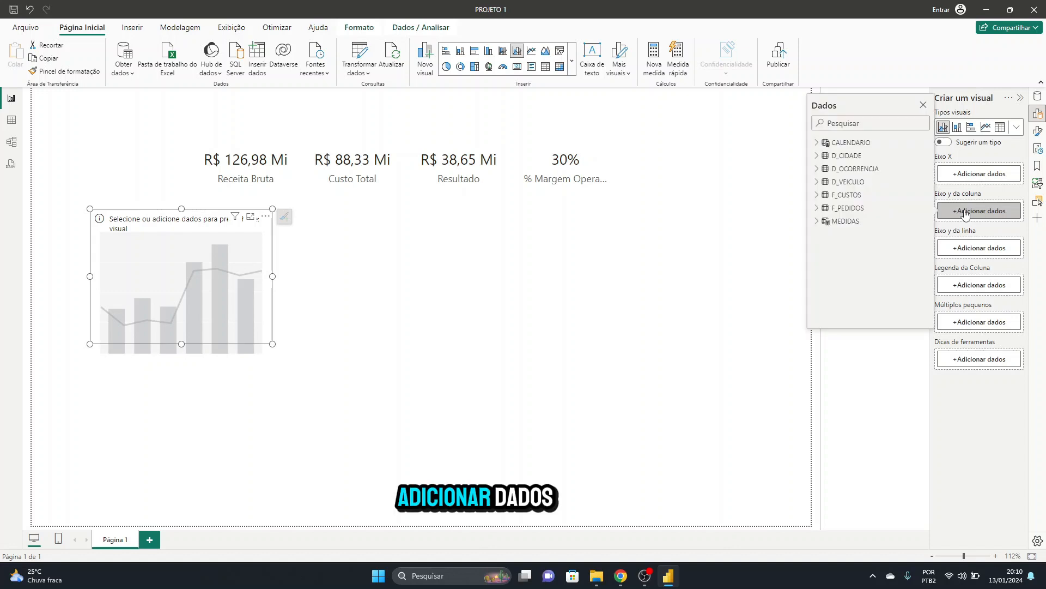
pyautogui.click(817, 221)
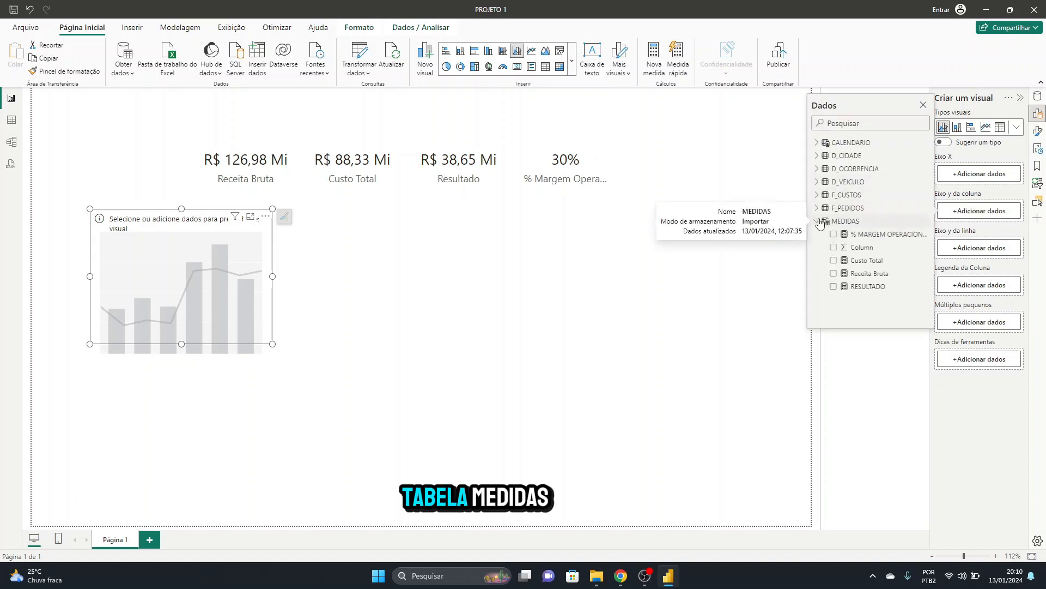
pyautogui.click(834, 275)
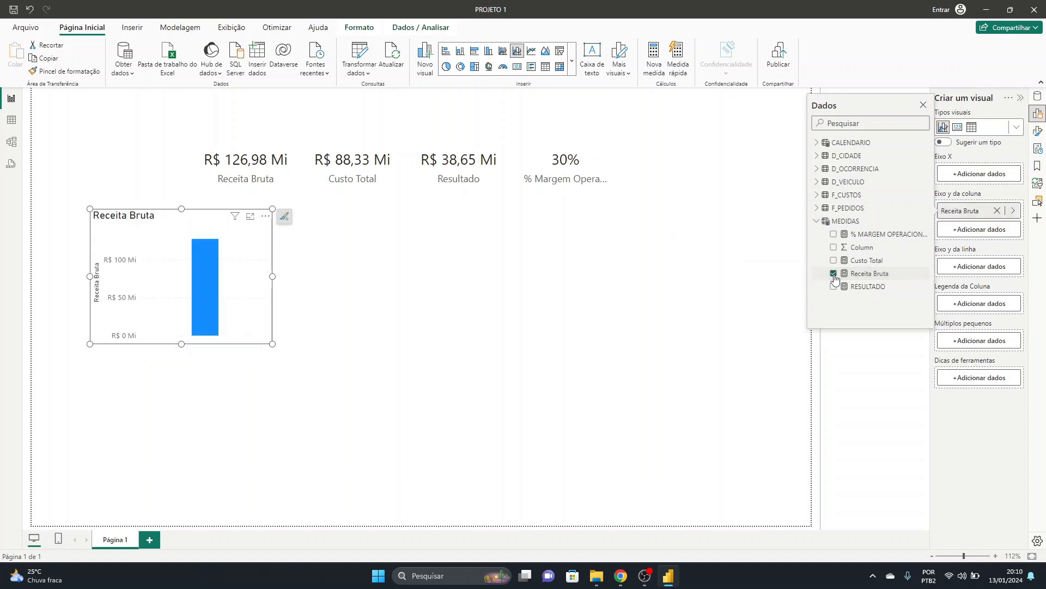
pyautogui.click(388, 276)
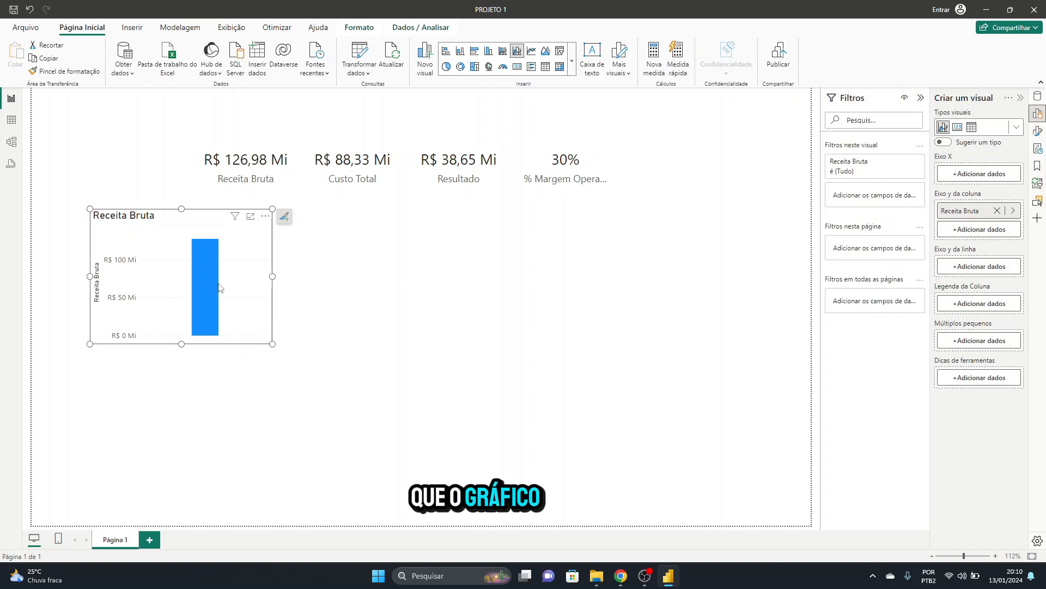
pyautogui.moveTo(218, 237)
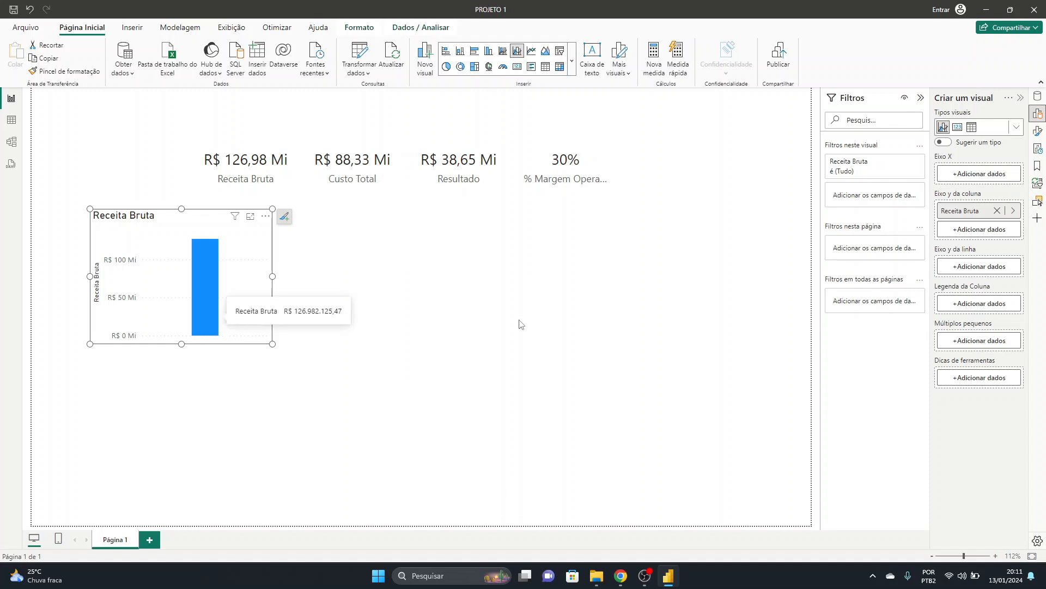
# Add ANO from the CALENDARIO table to the chart's X axis and widen the chart slightly
pyautogui.click(972, 176)
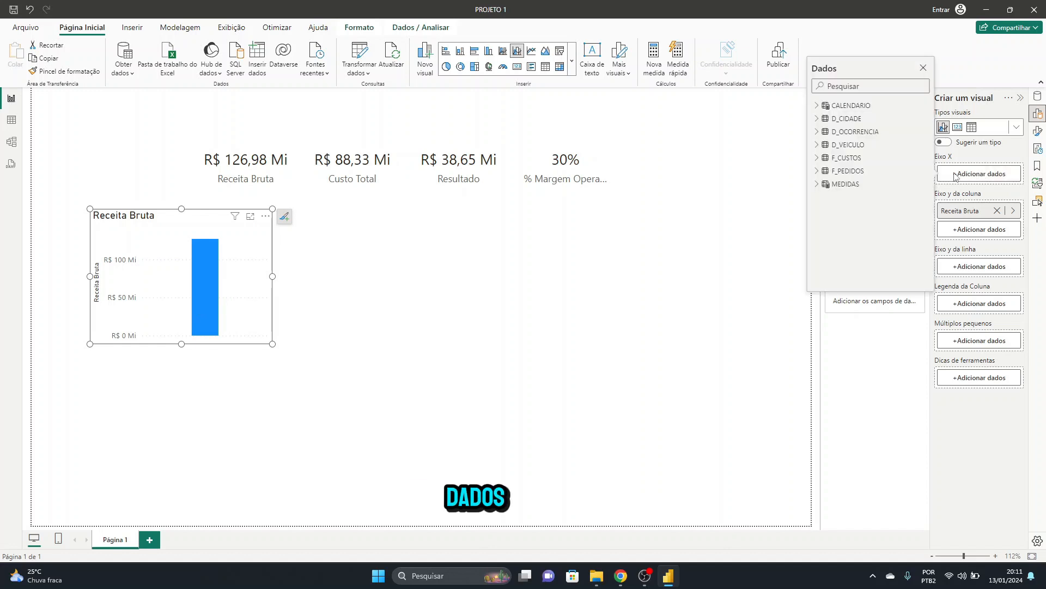
pyautogui.click(817, 105)
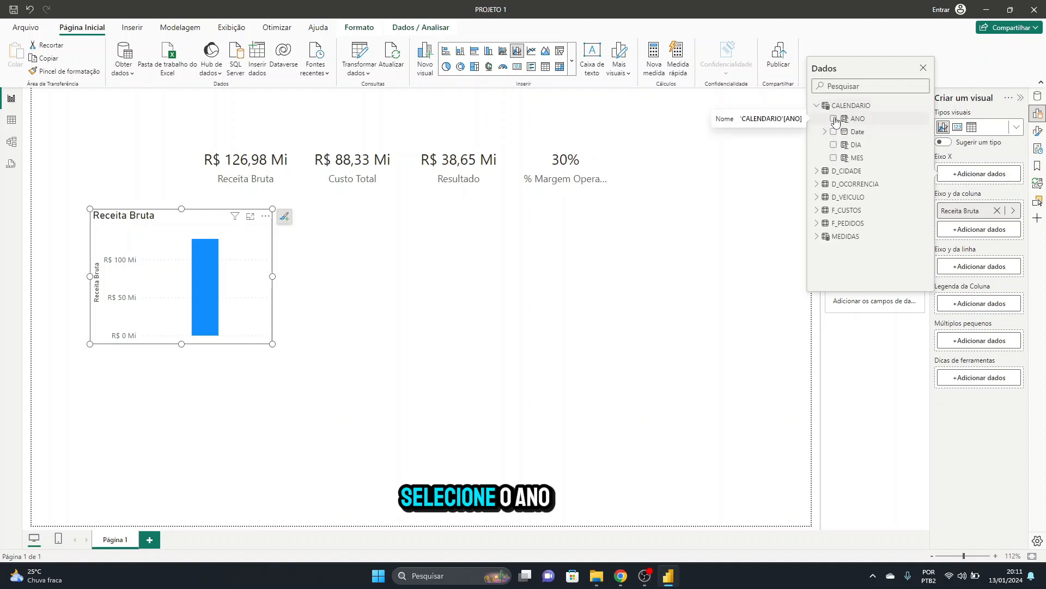
pyautogui.click(833, 118)
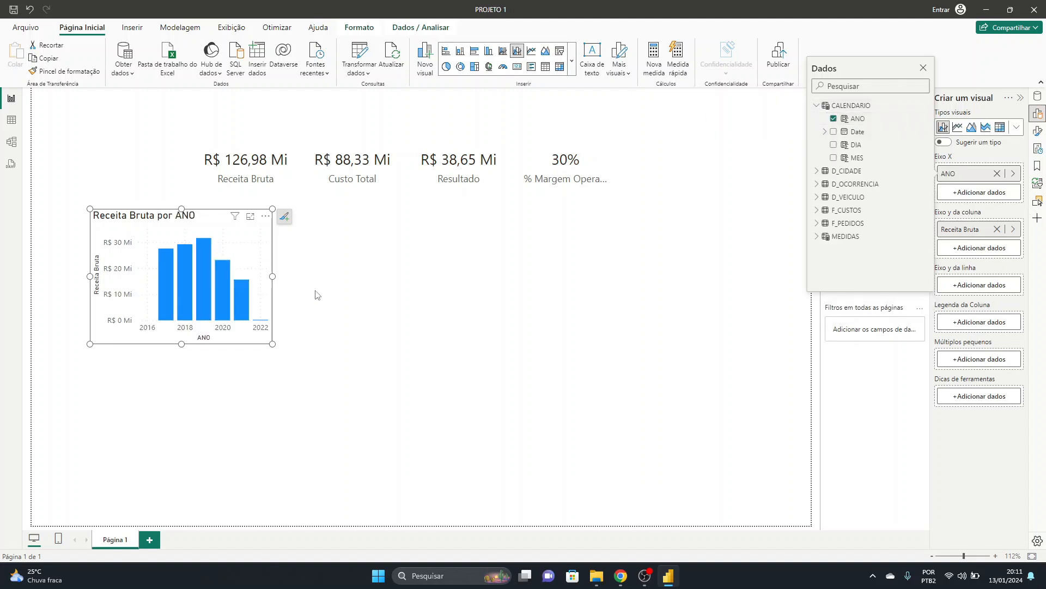
pyautogui.click(289, 279)
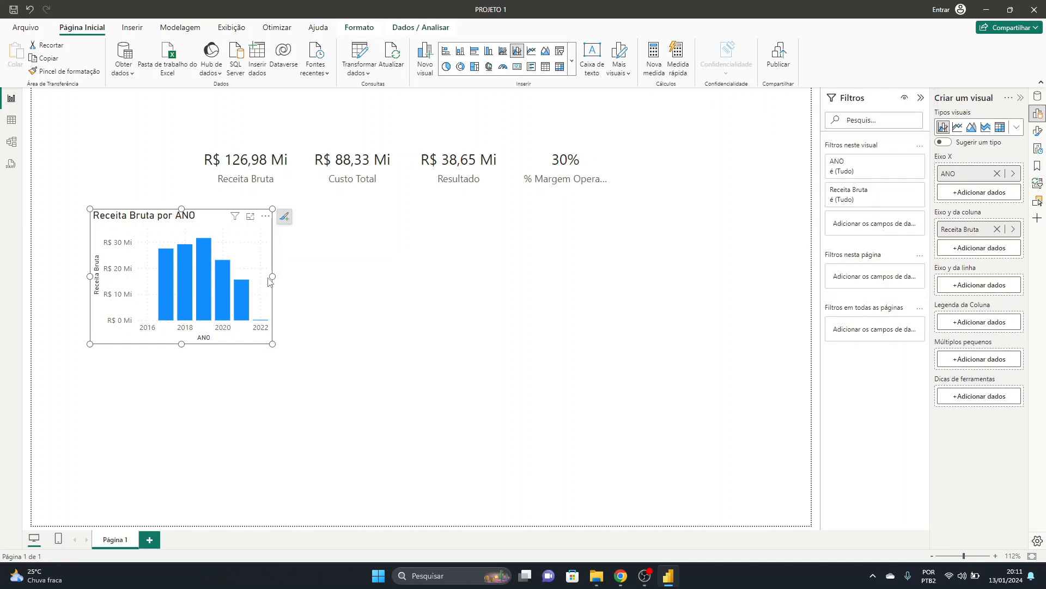
pyautogui.moveTo(273, 276); pyautogui.dragTo(317, 276)
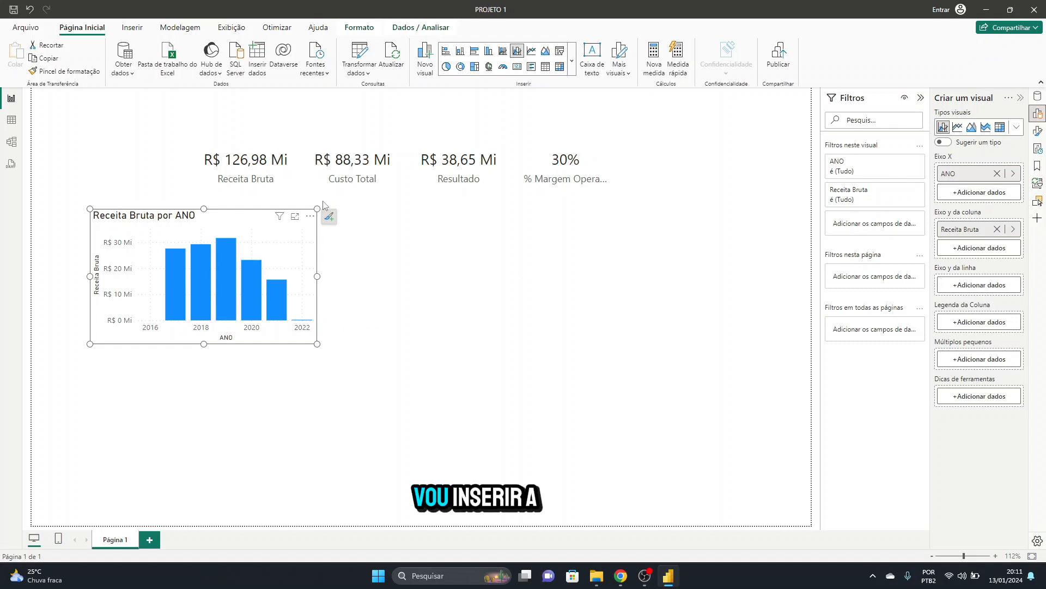
# Add the Custo Total measure from the MEDIDAS table to the chart's line y-axis
pyautogui.click(959, 287)
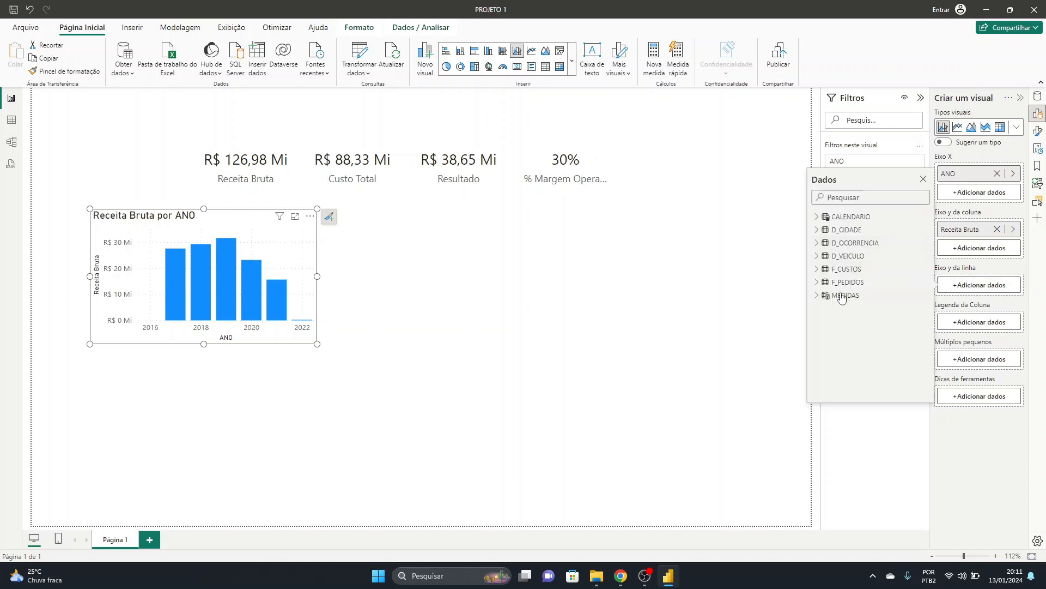
pyautogui.click(824, 297)
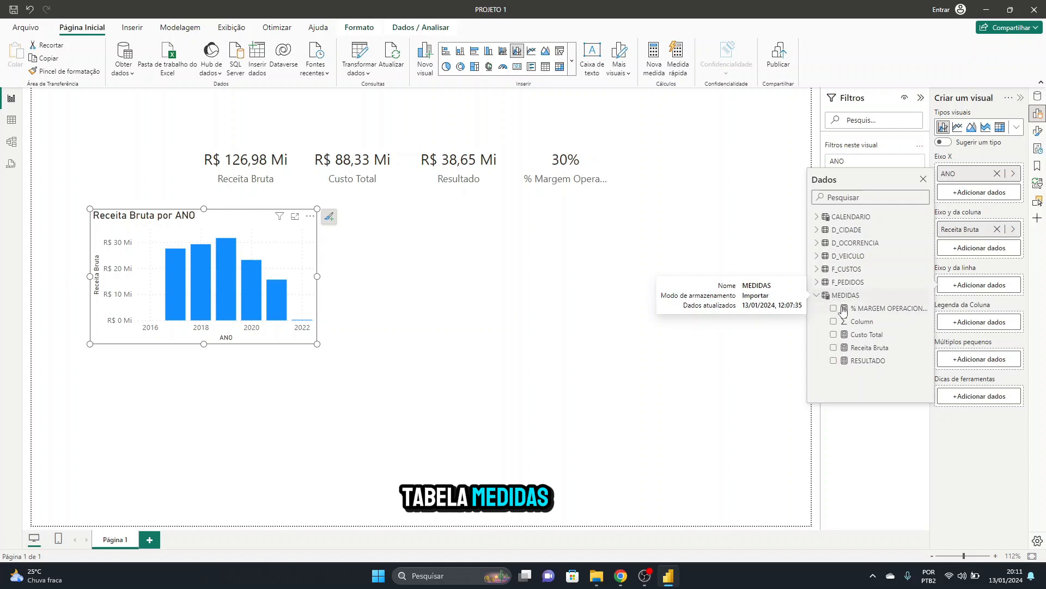
pyautogui.click(833, 334)
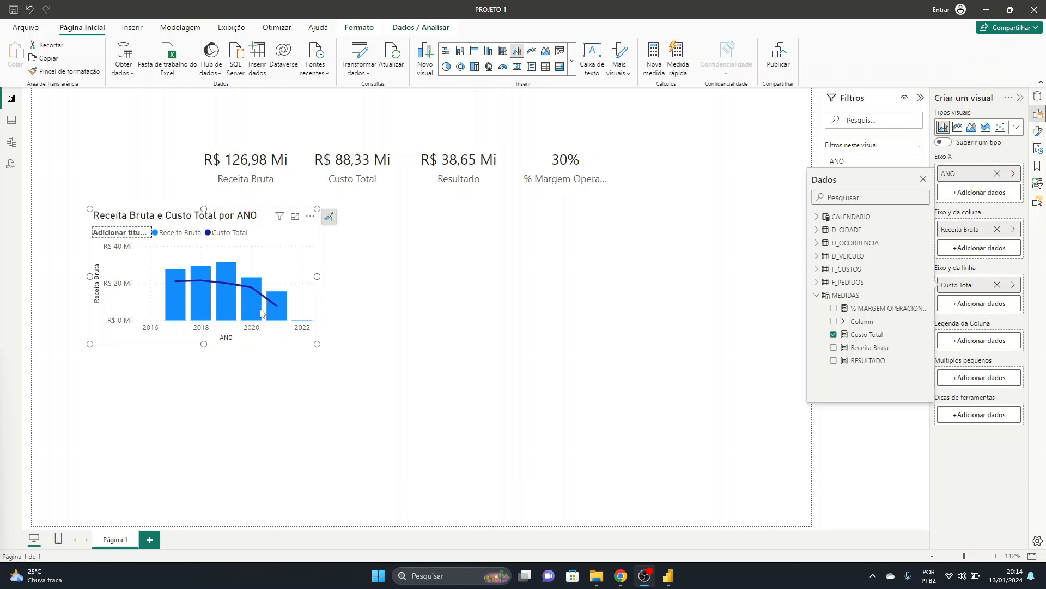
pyautogui.click(284, 249)
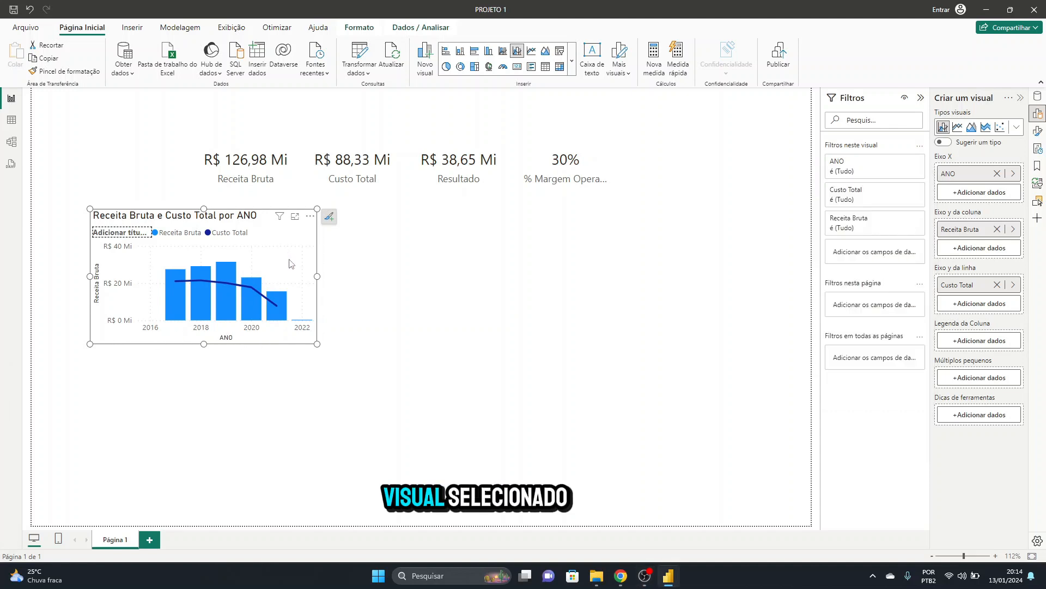
# Turn off the X-axis title in the chart's formatting
pyautogui.click(1039, 132)
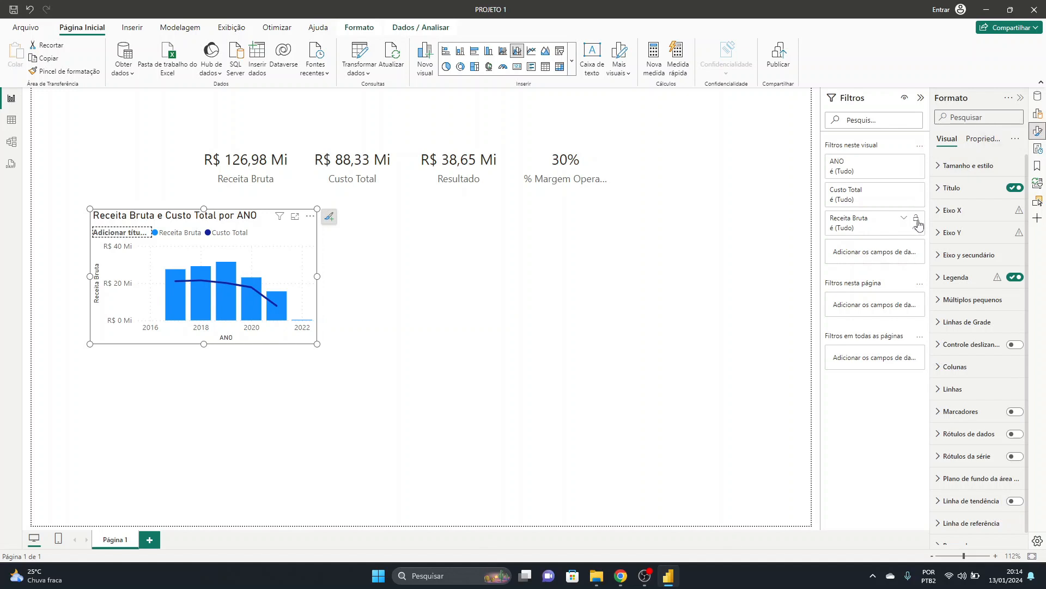
pyautogui.click(938, 211)
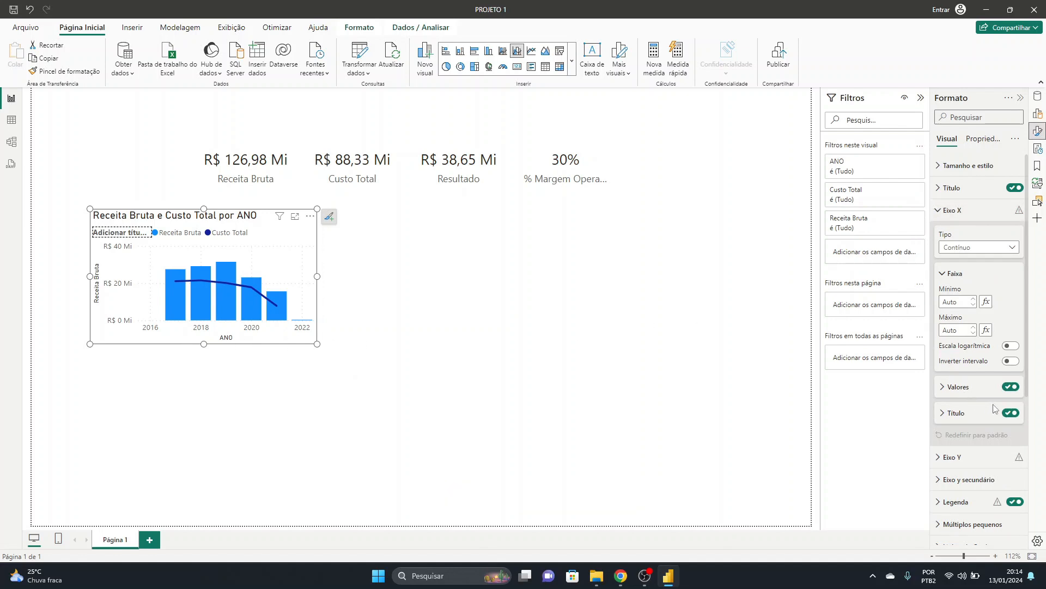
pyautogui.click(1011, 414)
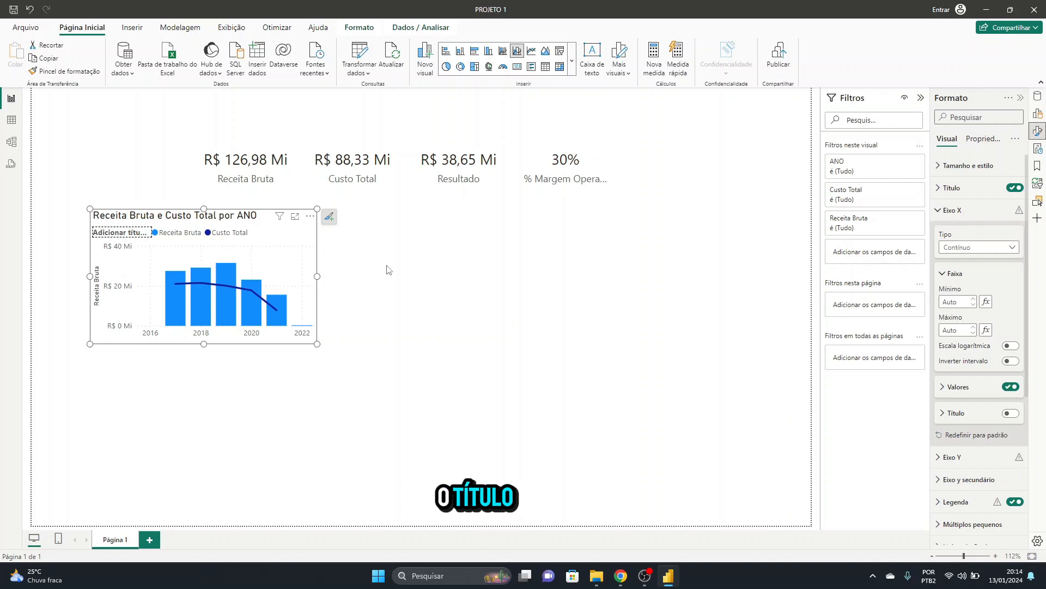
pyautogui.click(939, 211)
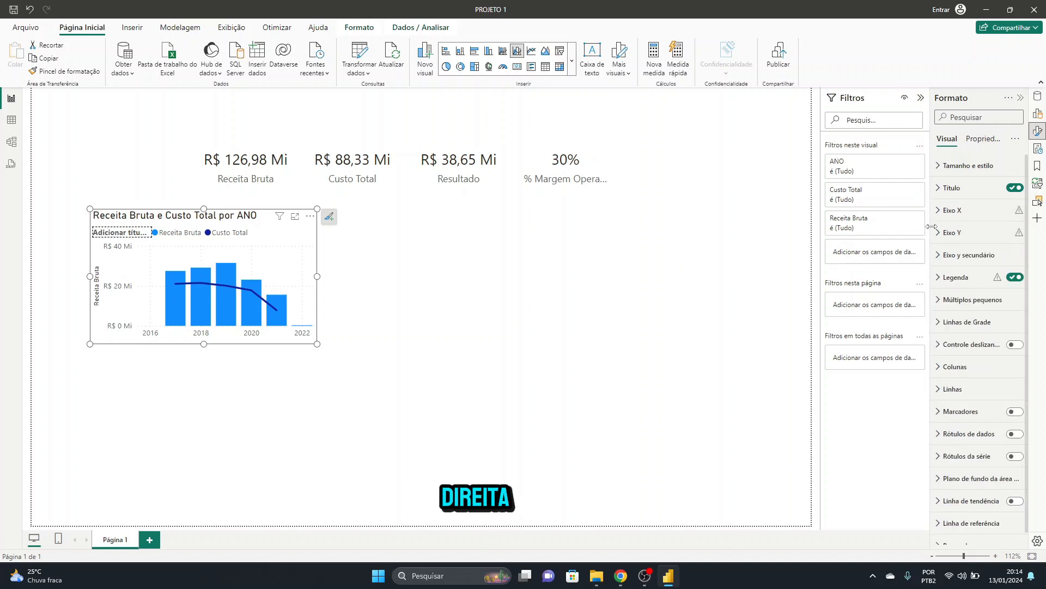
# Turn off both the values and the title of the chart's Y axis
pyautogui.click(938, 233)
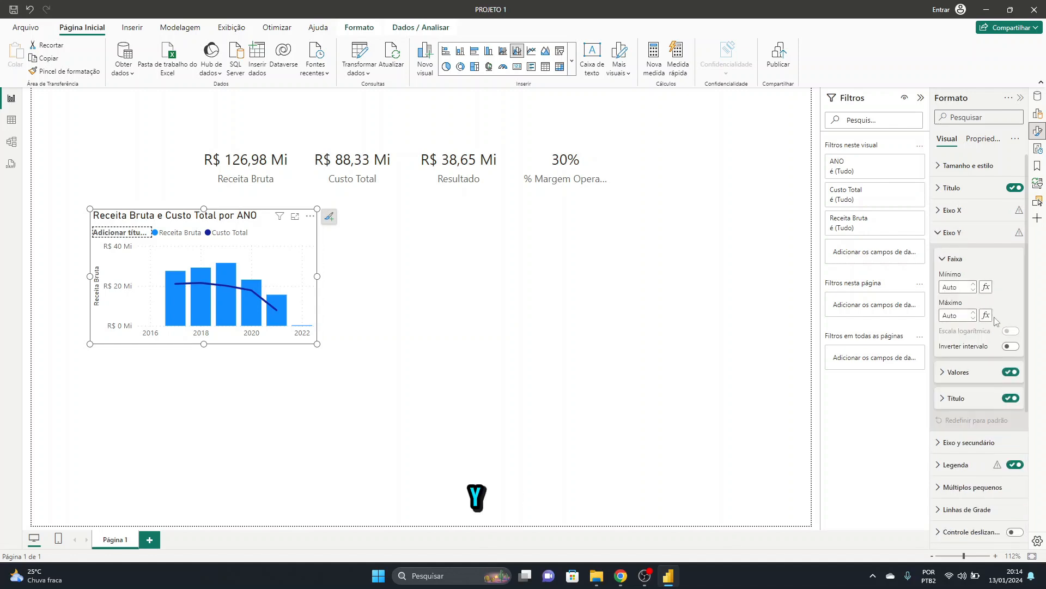
pyautogui.click(1013, 373)
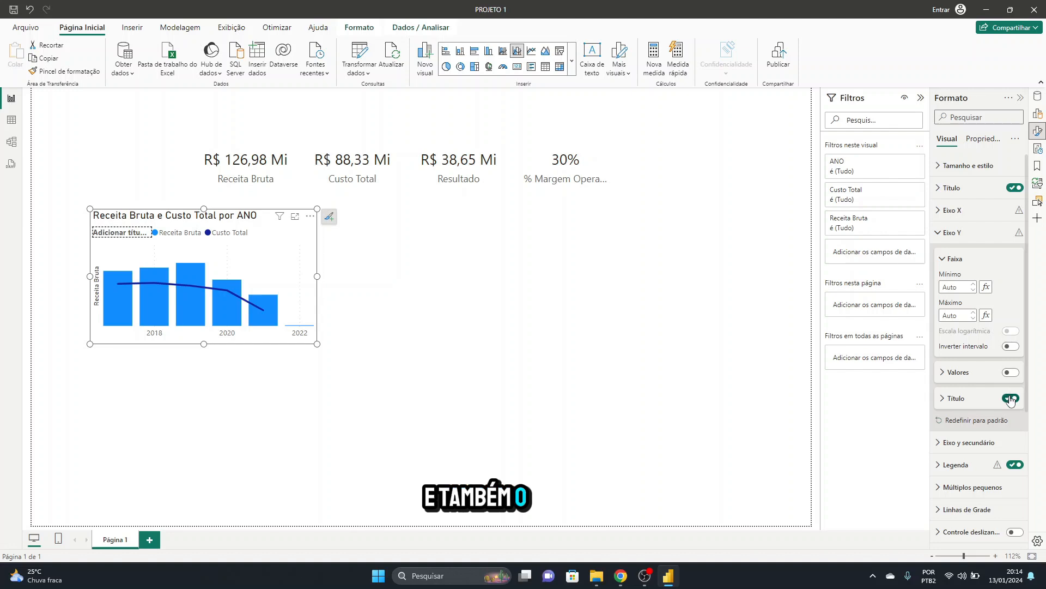
pyautogui.click(1010, 399)
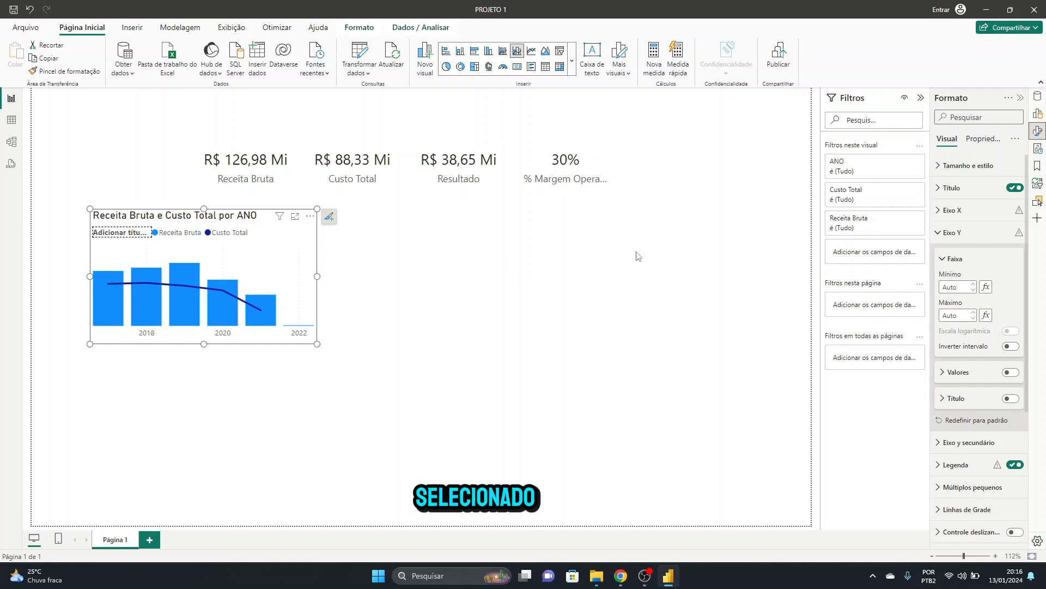
# Edit the chart's title text to read "Receita Bruta e Custo Total por Ano", with only the first letter of Ano capitalized
pyautogui.click(938, 189)
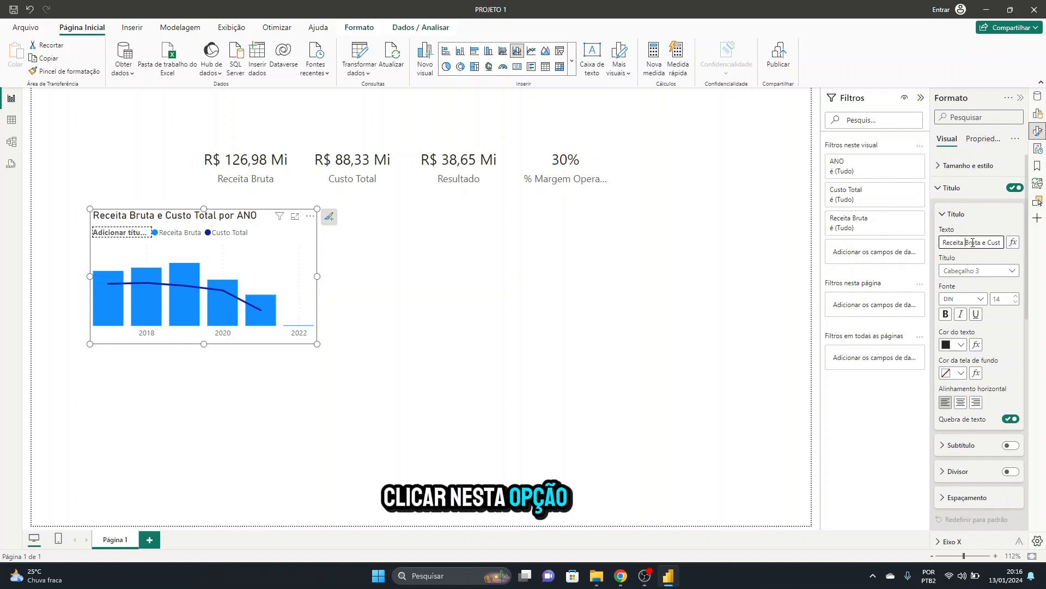
pyautogui.press('Right')
pyautogui.press('Right')
pyautogui.press('Right')
pyautogui.press('Right')
pyautogui.press('Right')
pyautogui.press('Right')
pyautogui.press('Right')
pyautogui.press('Right')
pyautogui.press('Right')
pyautogui.press('Right')
pyautogui.press('Right')
pyautogui.press('Right')
pyautogui.press('Right')
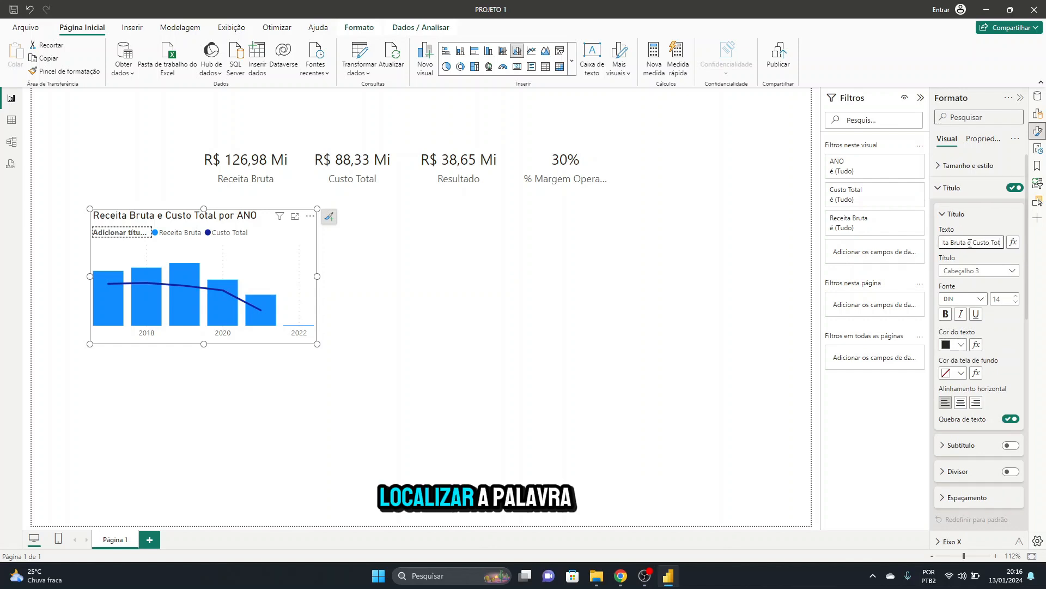
pyautogui.press('Right')
pyautogui.press('Right')
pyautogui.press('Right')
pyautogui.press('Right')
pyautogui.press('Right')
pyautogui.press('Right')
pyautogui.press('Right')
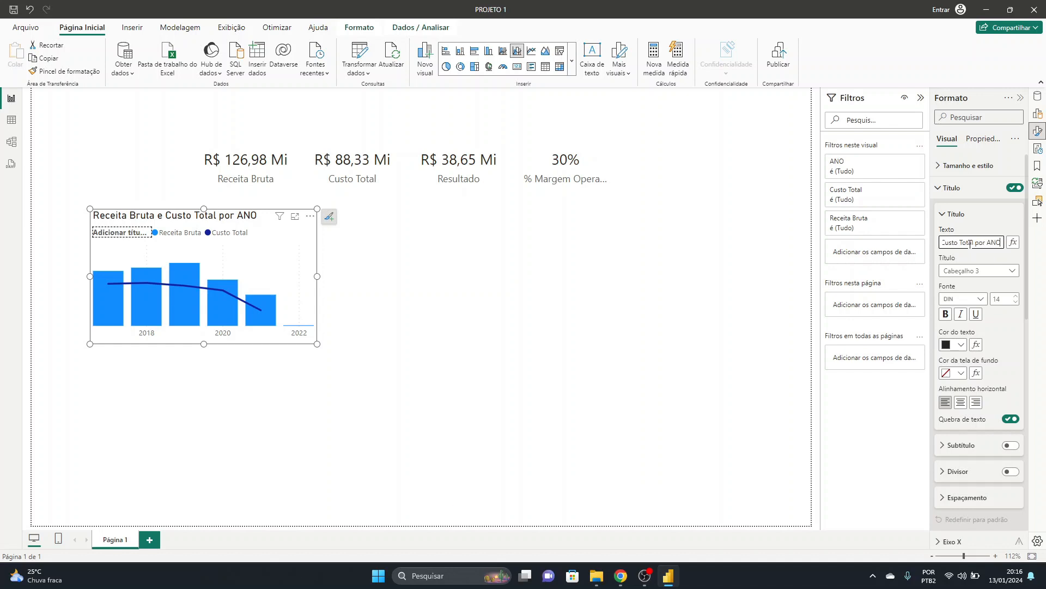
pyautogui.press('Left')
pyautogui.press('Left')
pyautogui.press('Left')
pyautogui.press('Left')
pyautogui.press('Left')
pyautogui.press('Left')
pyautogui.press('Left')
pyautogui.press('Left')
pyautogui.press('Left')
pyautogui.press('Left')
pyautogui.press('Left')
pyautogui.press('Left')
pyautogui.press('Left')
pyautogui.press('Left')
pyautogui.press('Left')
pyautogui.press('Left')
pyautogui.press('Left')
pyautogui.press('Left')
pyautogui.press('Left')
pyautogui.press('Delete')
pyautogui.press('Delete')
pyautogui.write('no')
pyautogui.click(295, 276)
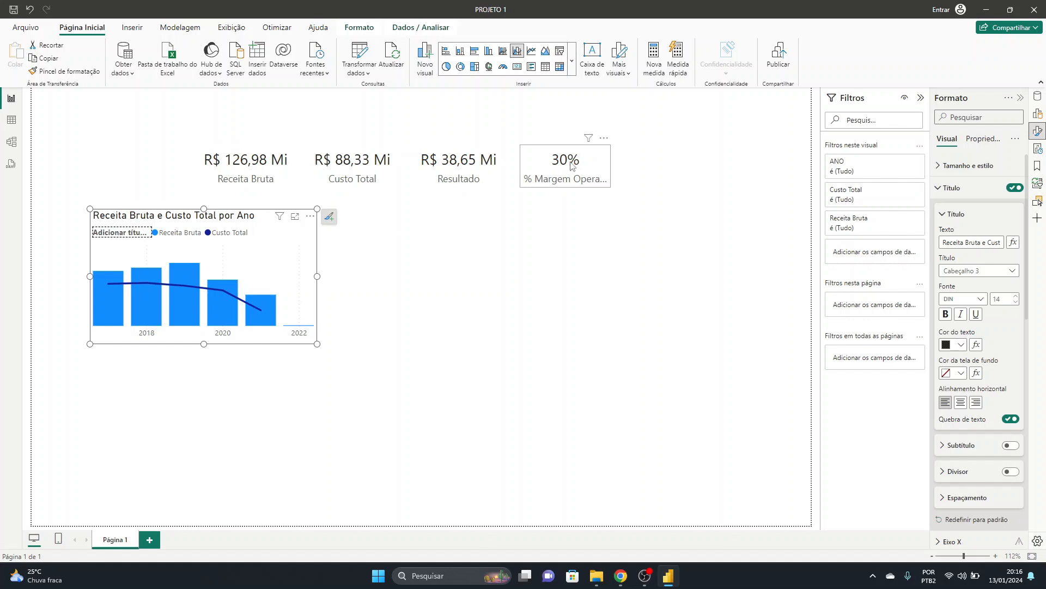
# Check the callout value font of the Receita Bruta card and set the chart title's font to Segoe UI to match
pyautogui.click(239, 177)
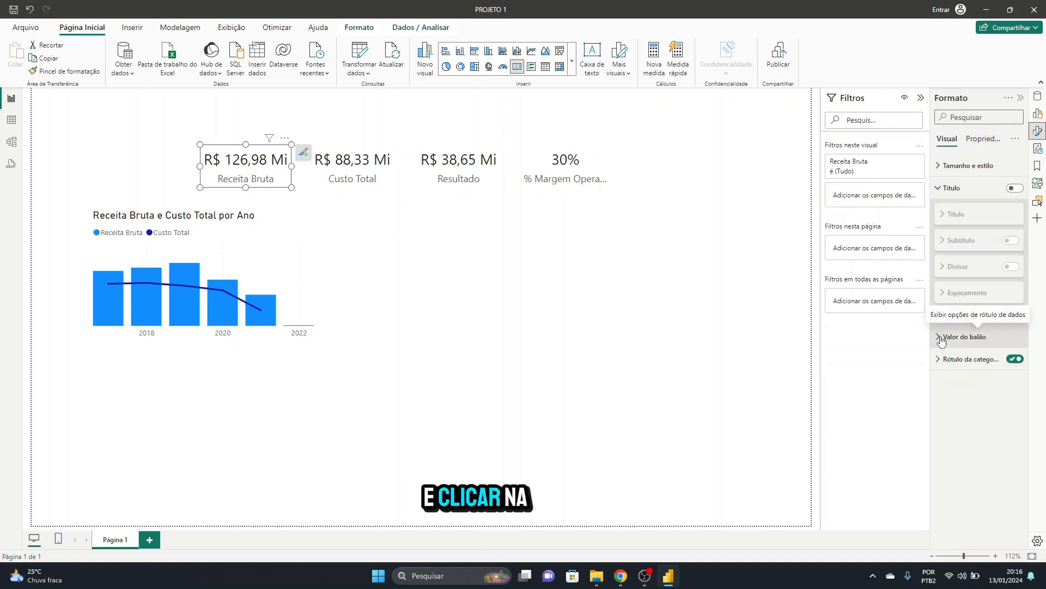
pyautogui.click(941, 338)
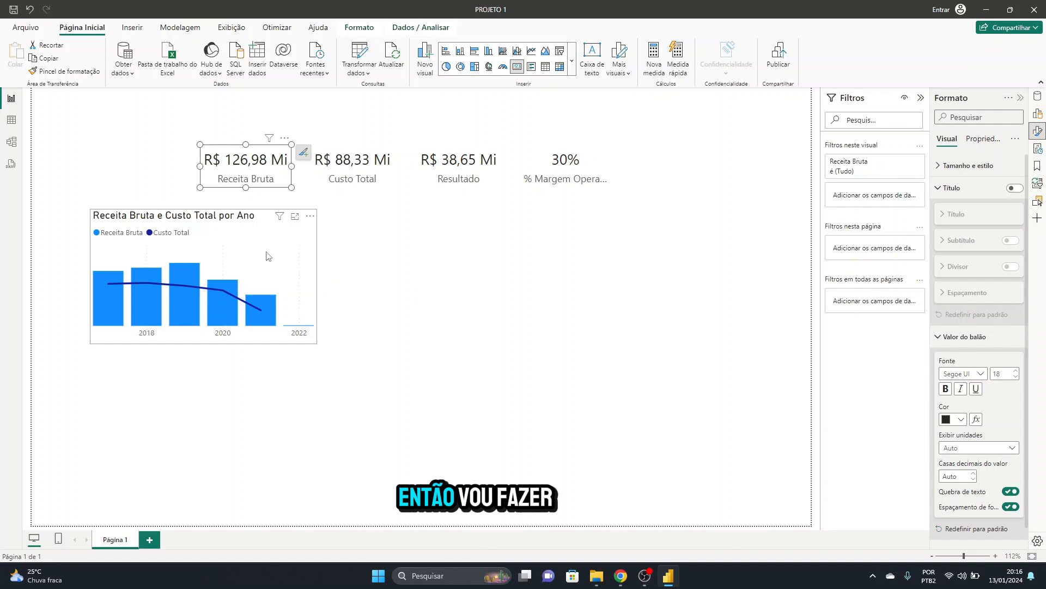
pyautogui.click(252, 256)
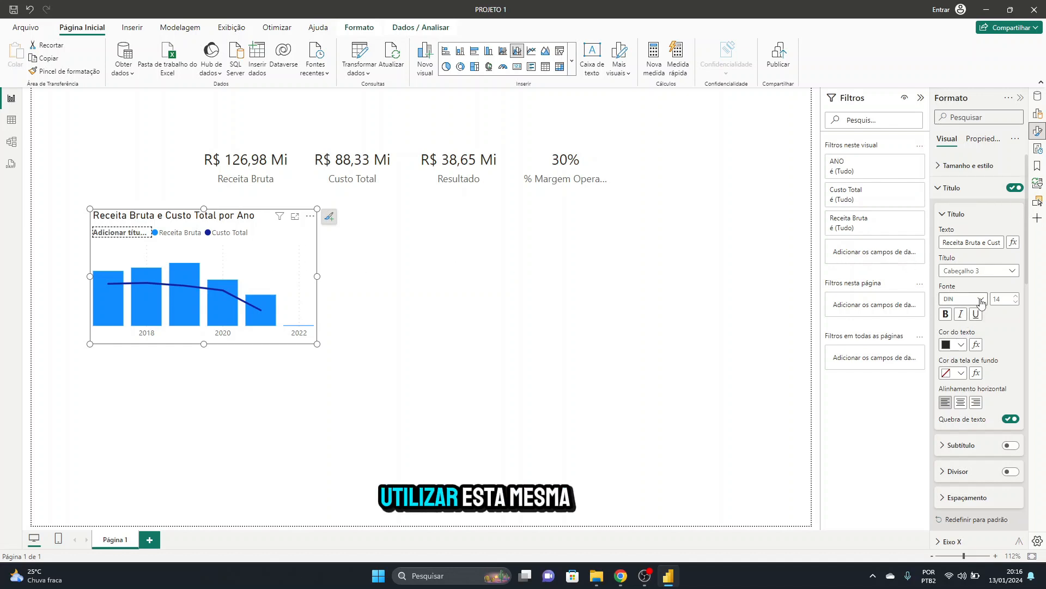
pyautogui.click(964, 299)
pyautogui.scroll(-3, 962, 392)
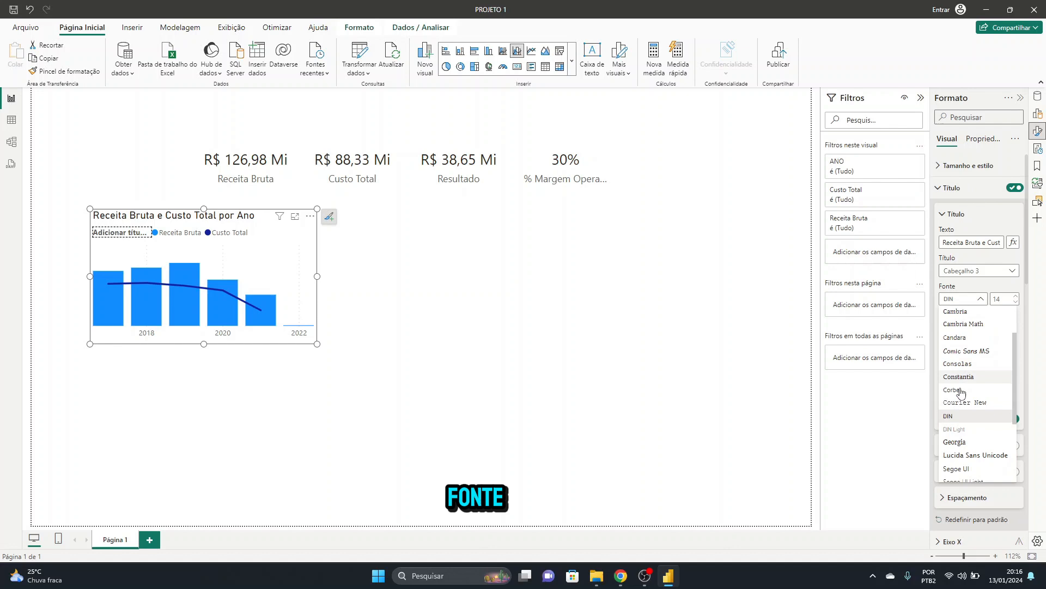
pyautogui.click(967, 443)
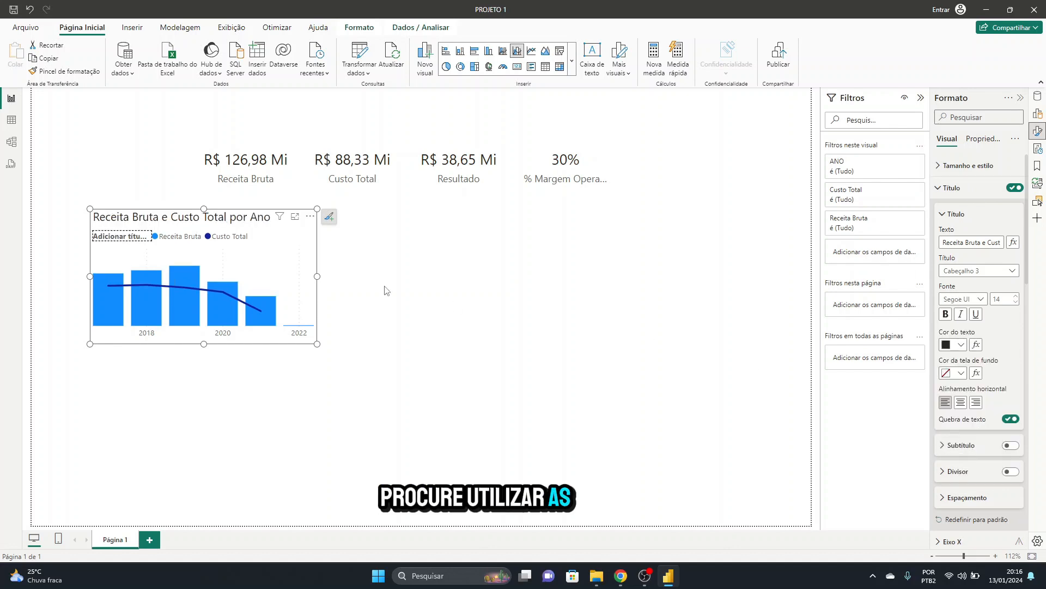
pyautogui.moveTo(282, 226)
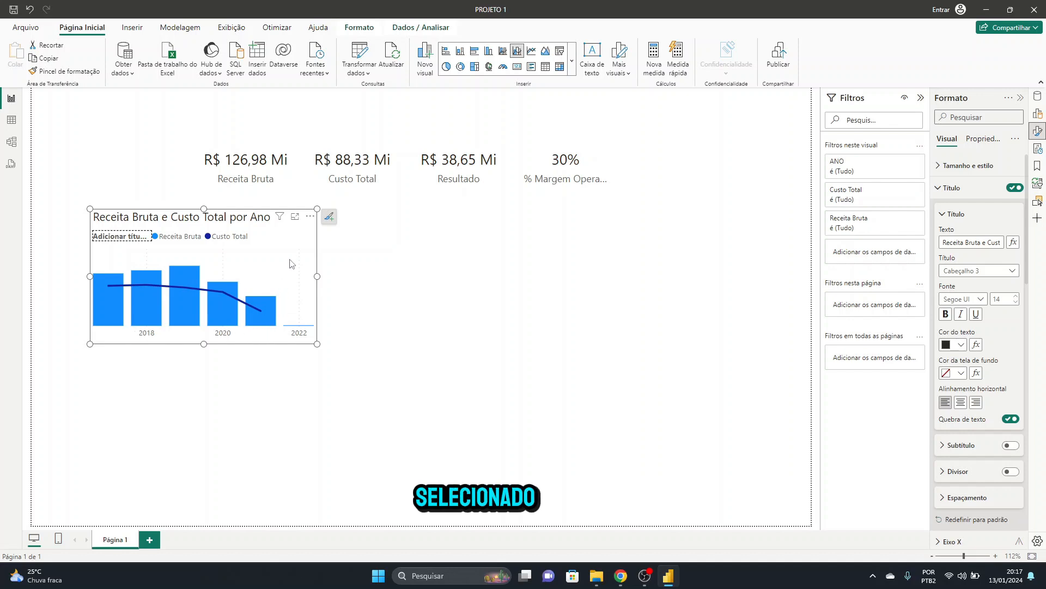
# Change the chart's X-axis type to Categórica so that every year gets its own label
pyautogui.click(941, 189)
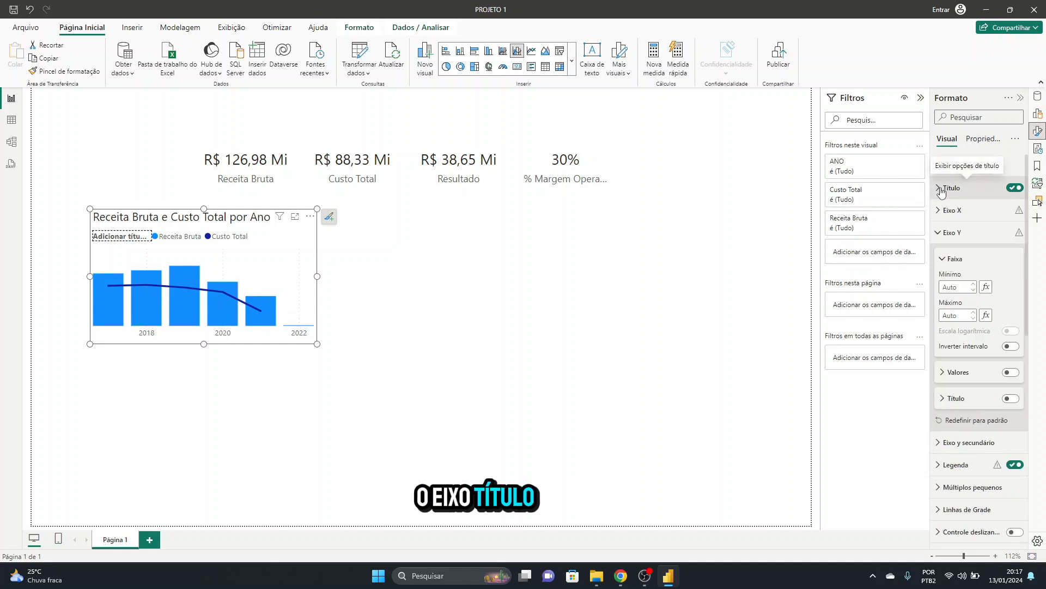
pyautogui.click(940, 211)
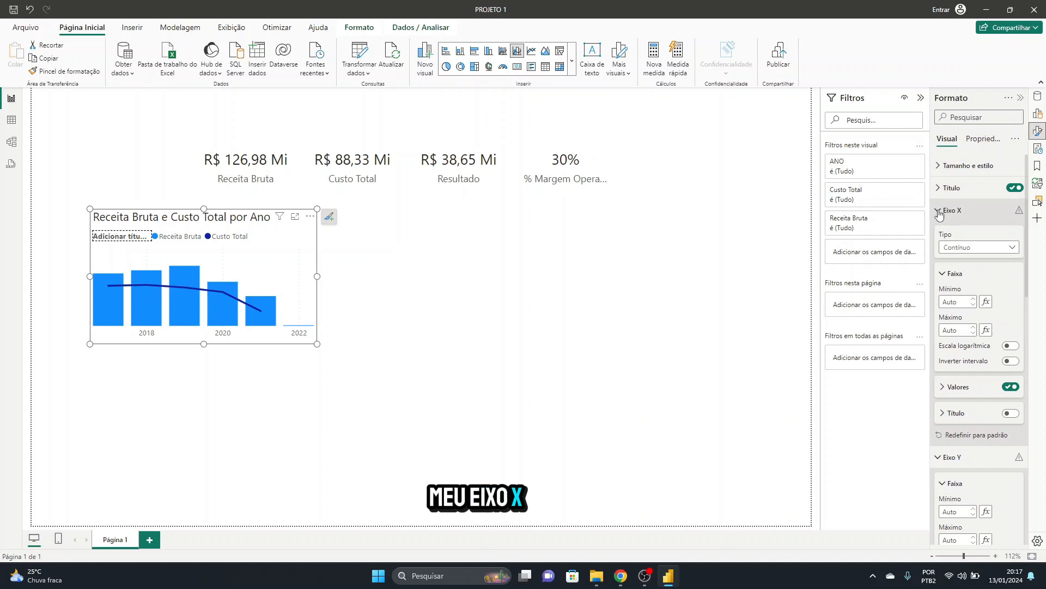
pyautogui.click(976, 248)
pyautogui.click(964, 273)
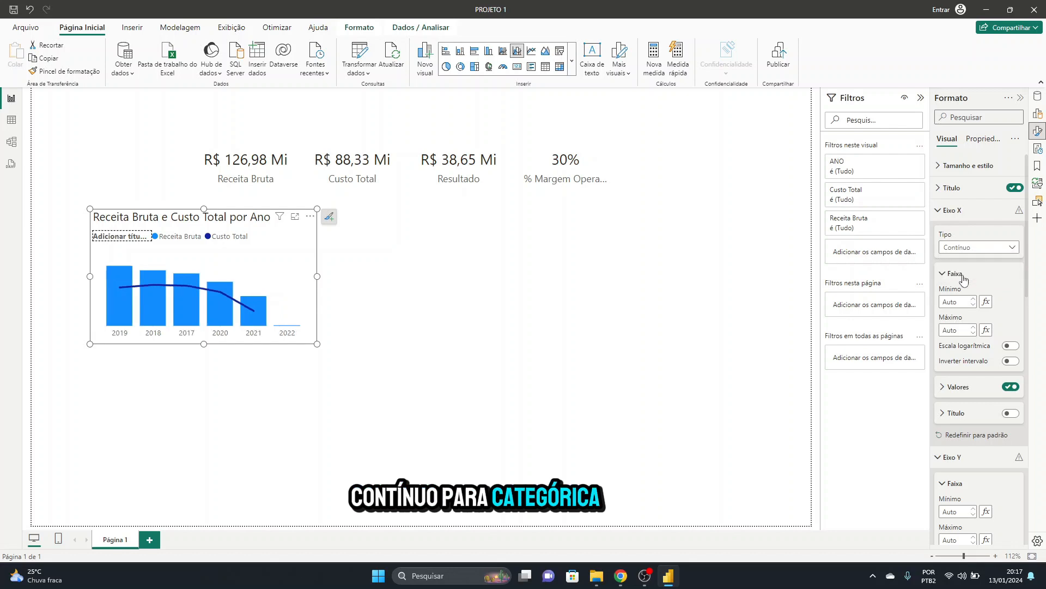
pyautogui.click(963, 276)
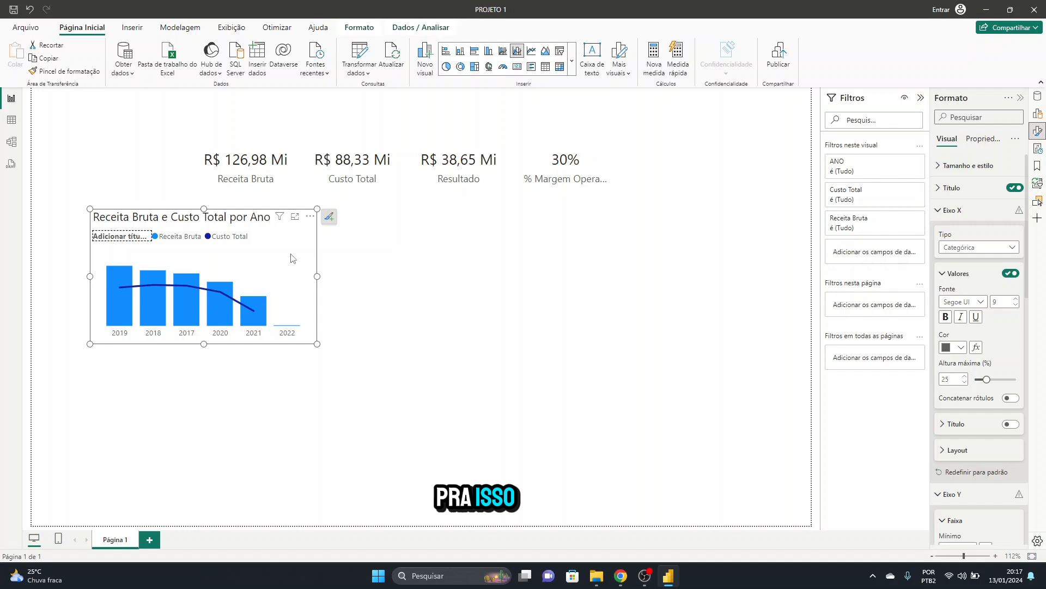
# Sort the chart's axis by ANO in ascending order
pyautogui.click(311, 218)
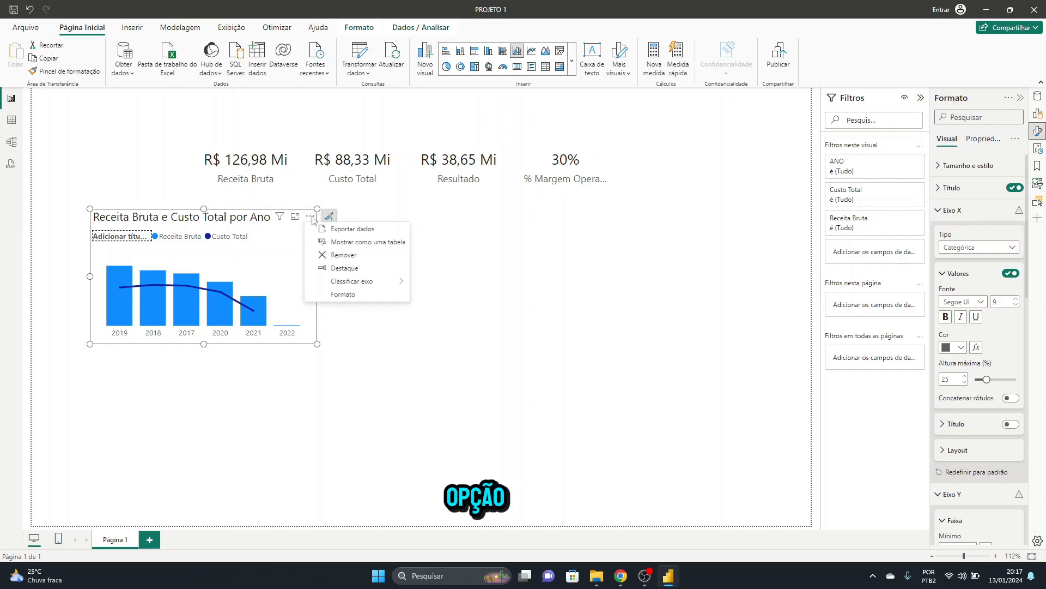
pyautogui.moveTo(354, 281)
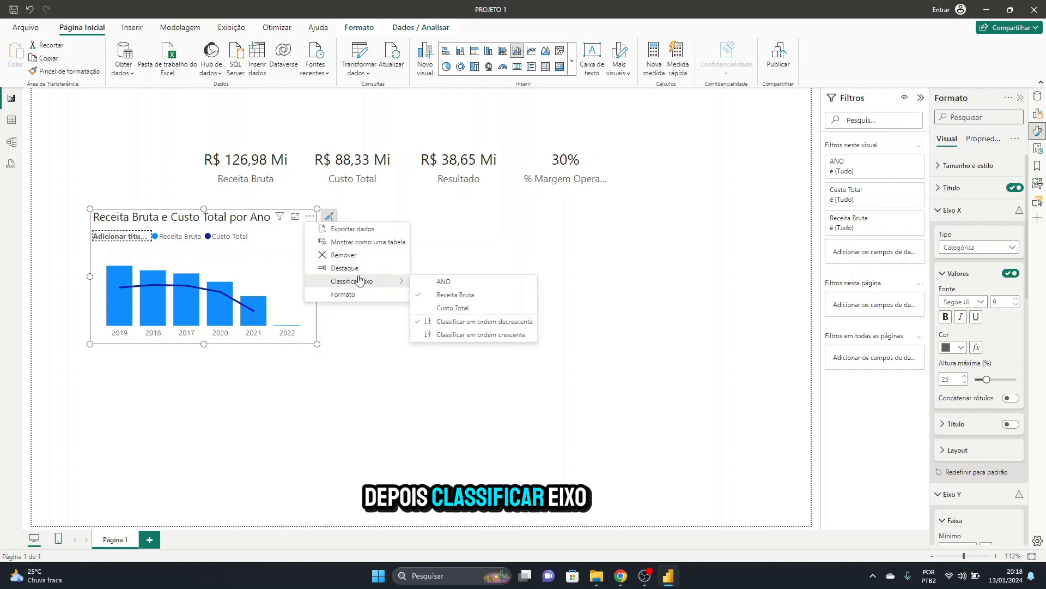
pyautogui.click(453, 282)
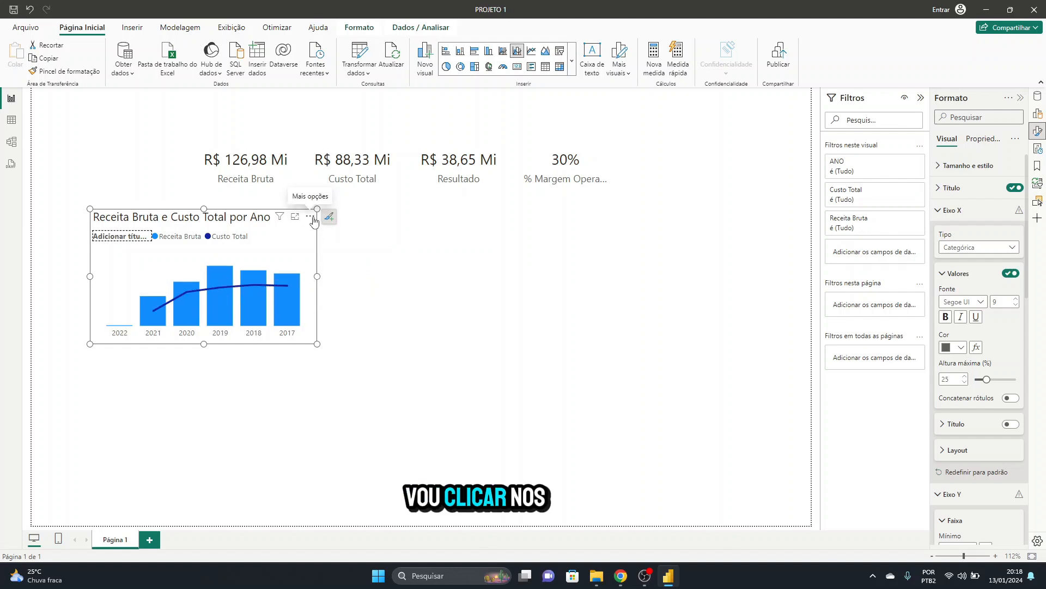
pyautogui.click(313, 218)
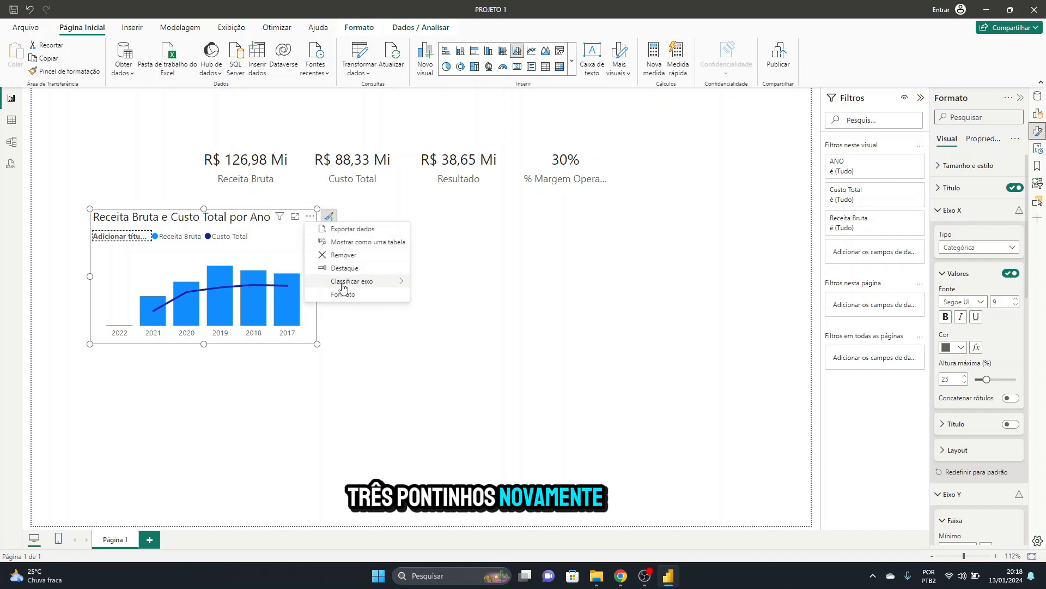
pyautogui.moveTo(344, 287)
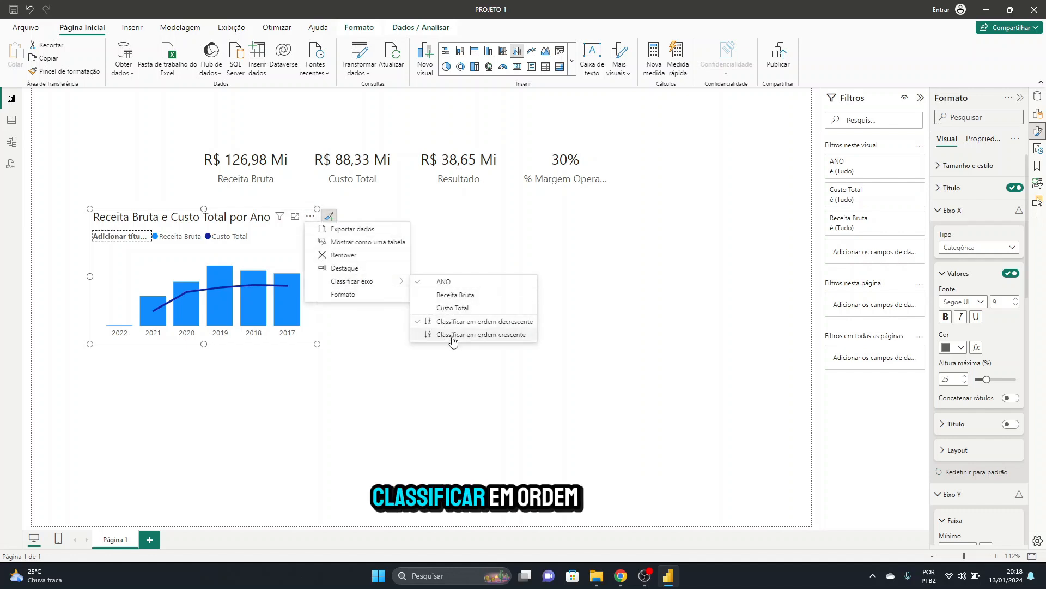
pyautogui.click(482, 335)
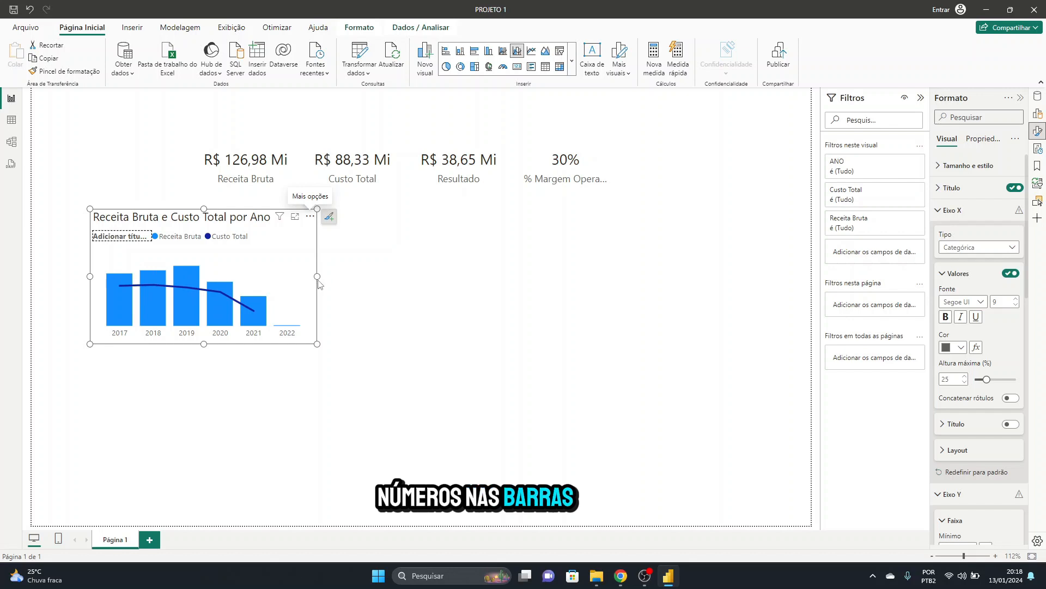
# Widen the chart to the right and check the yearly Receita Bruta and Custo Total values in its tooltips
pyautogui.moveTo(317, 276); pyautogui.dragTo(390, 276)
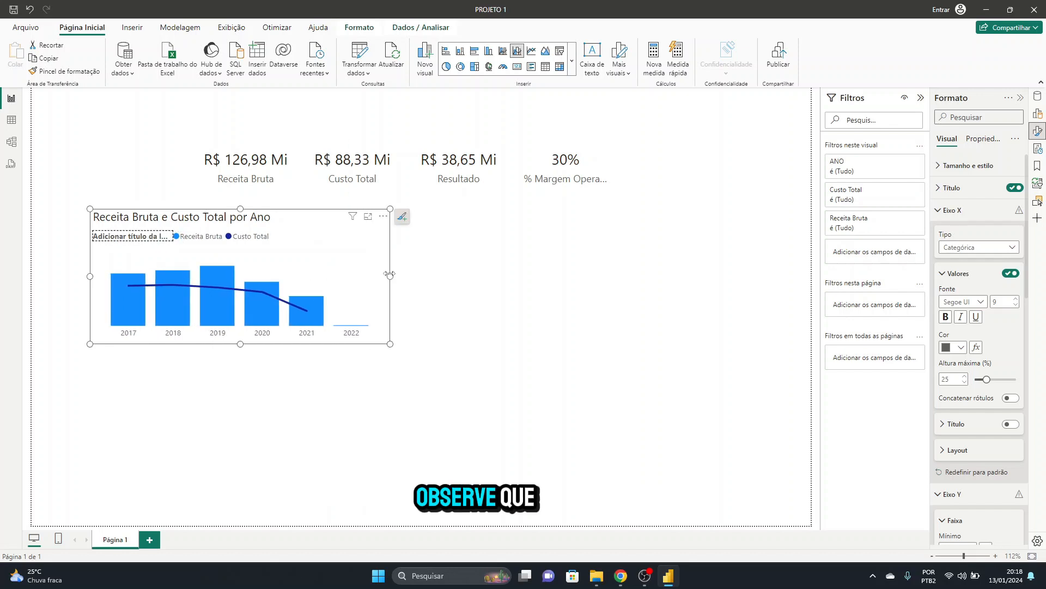
pyautogui.moveTo(129, 303)
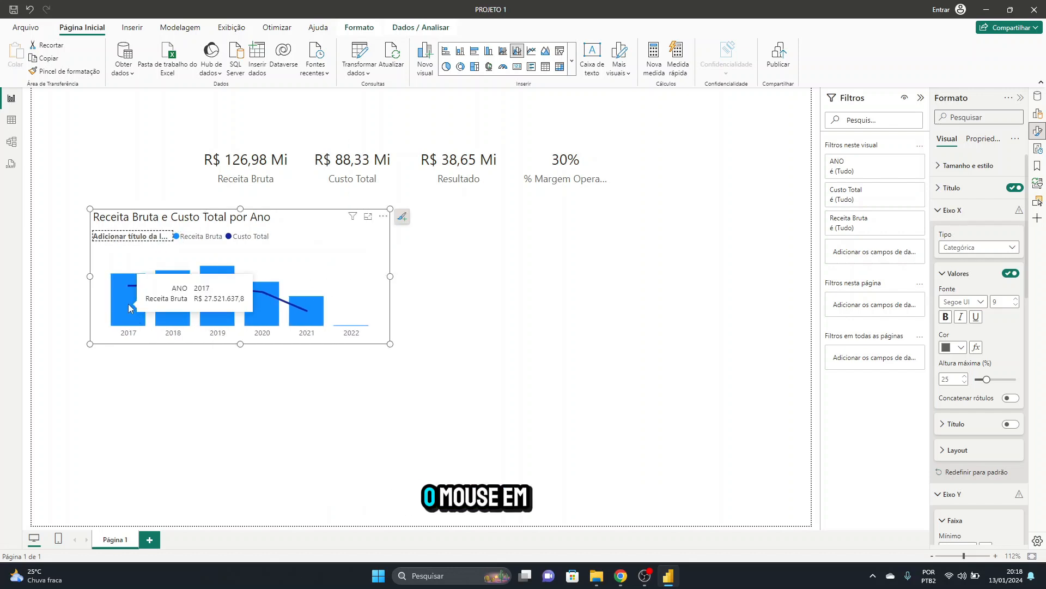
pyautogui.moveTo(174, 315)
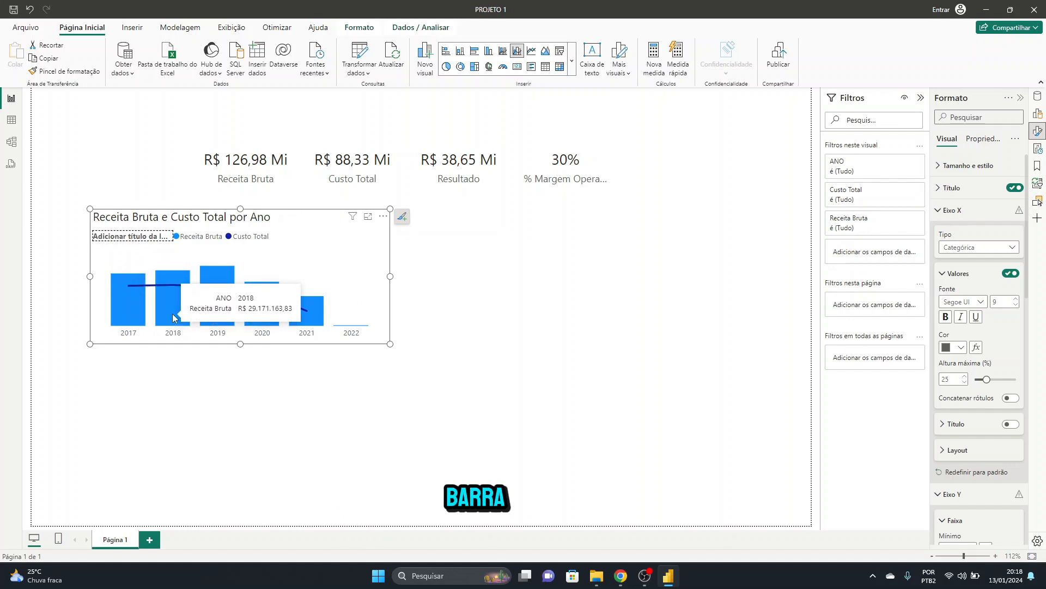
pyautogui.moveTo(254, 322)
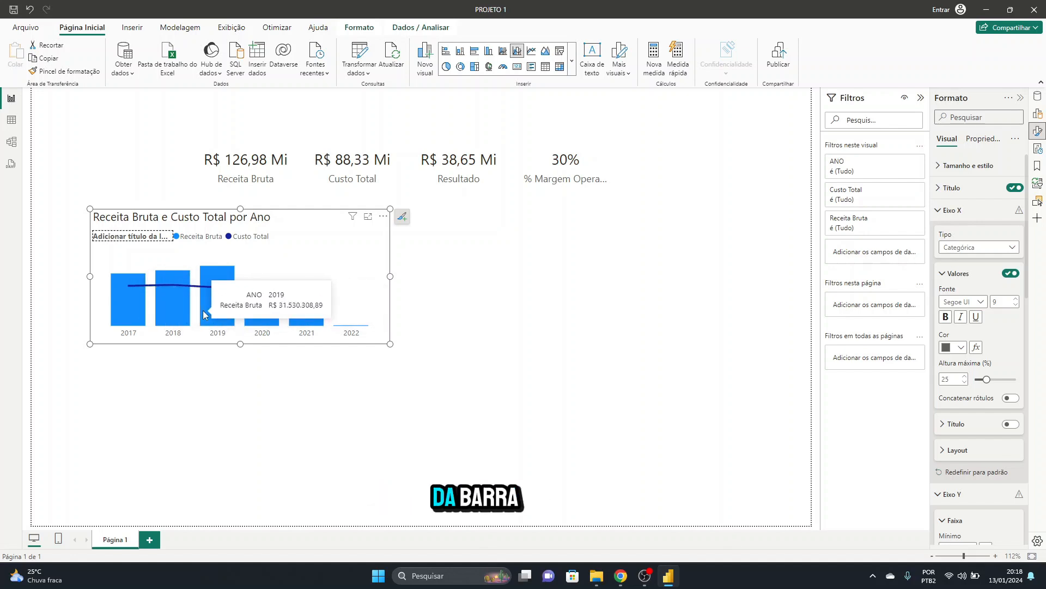
pyautogui.moveTo(290, 318)
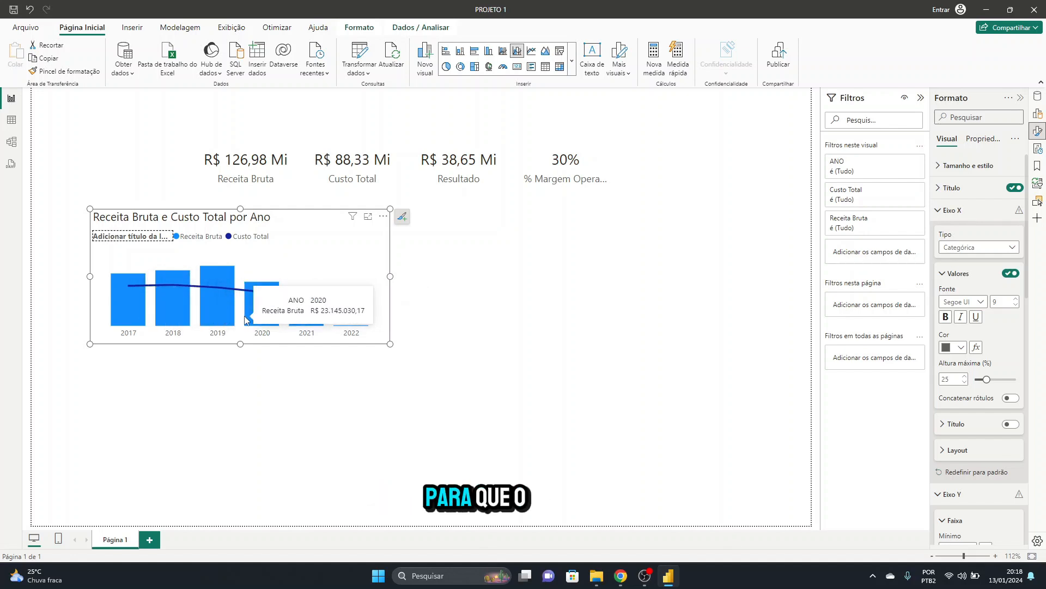
pyautogui.moveTo(214, 308)
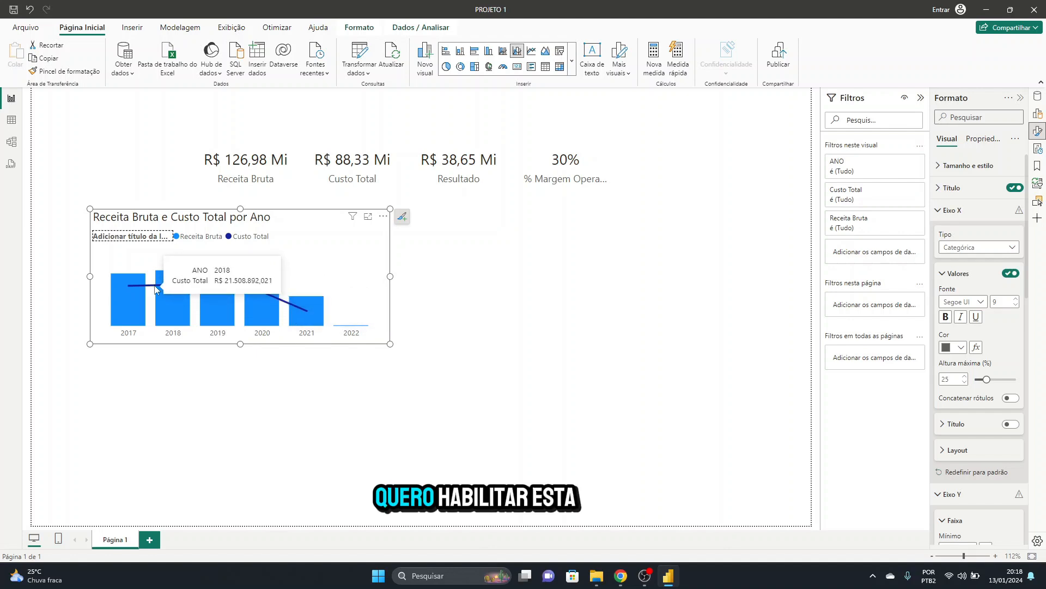
pyautogui.moveTo(136, 282)
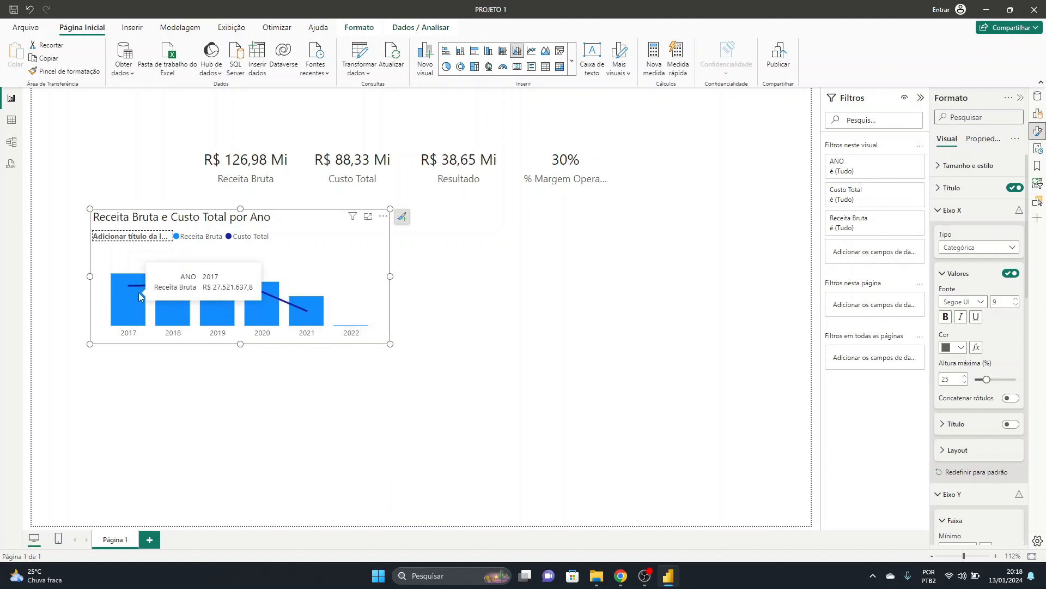
pyautogui.moveTo(331, 316)
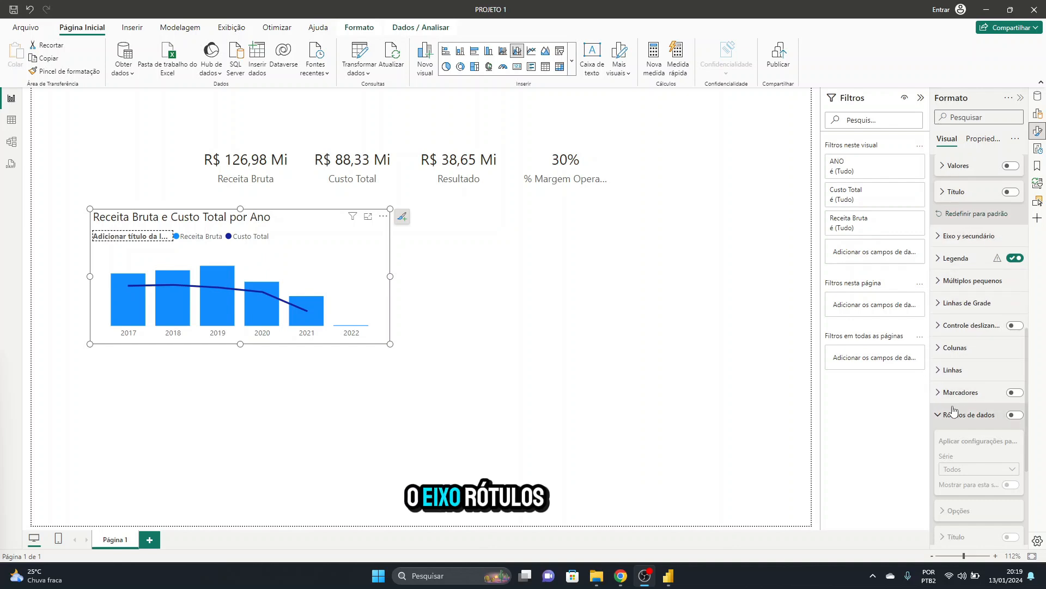
# Turn on the chart's data labels and hide them for the Custo Total series
pyautogui.click(1016, 415)
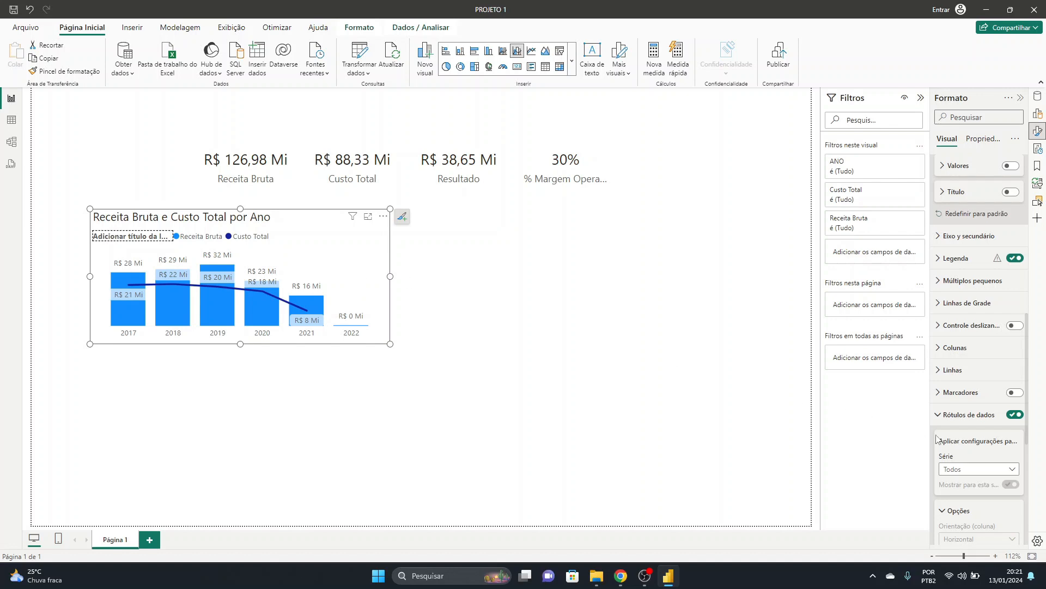
pyautogui.scroll(-1, 957, 392)
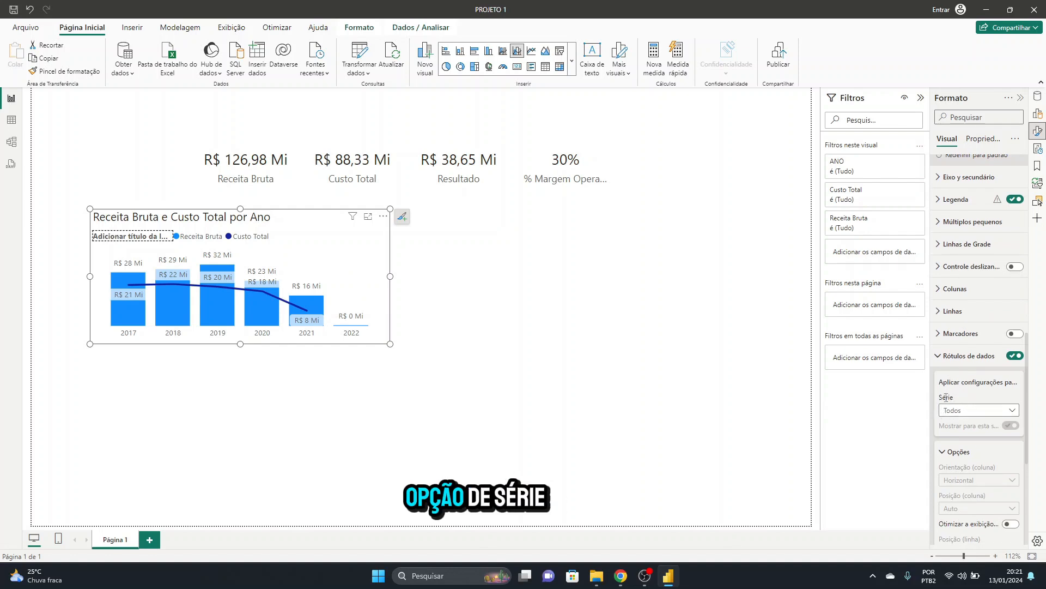
pyautogui.click(1014, 411)
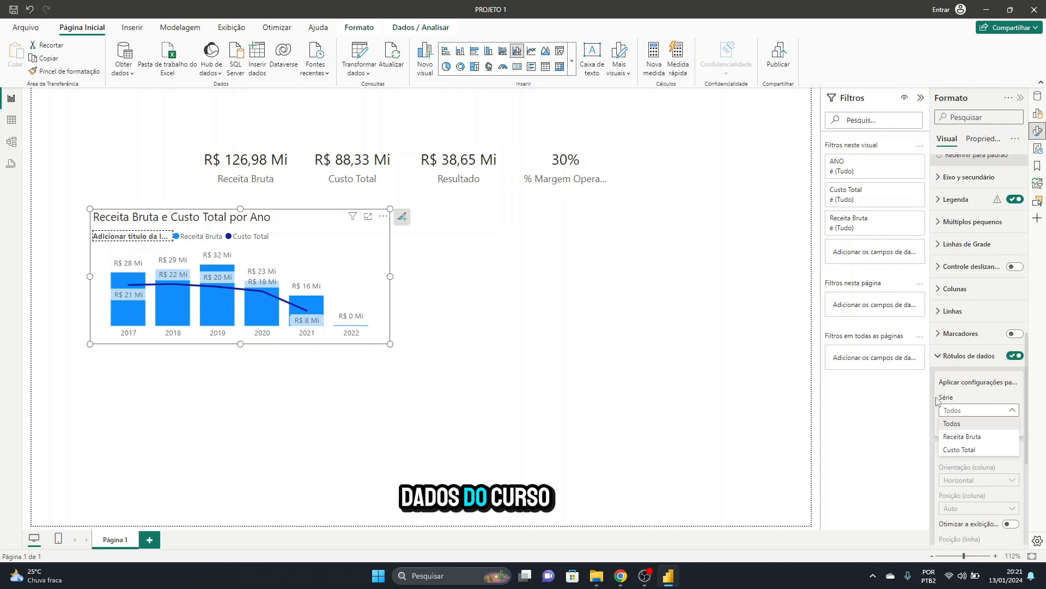
pyautogui.click(968, 450)
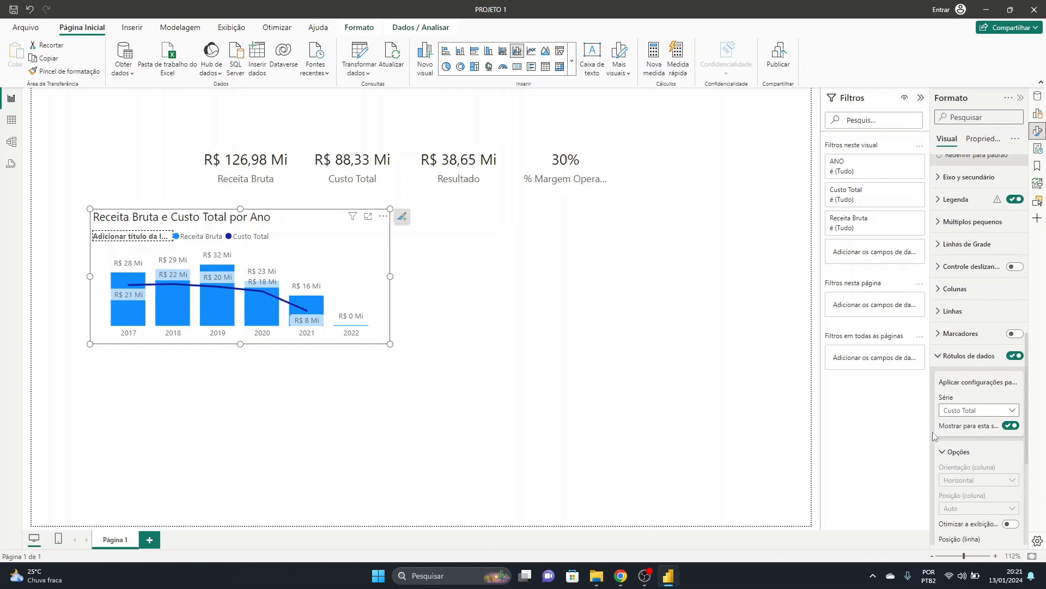
pyautogui.moveTo(933, 431); pyautogui.dragTo(920, 438)
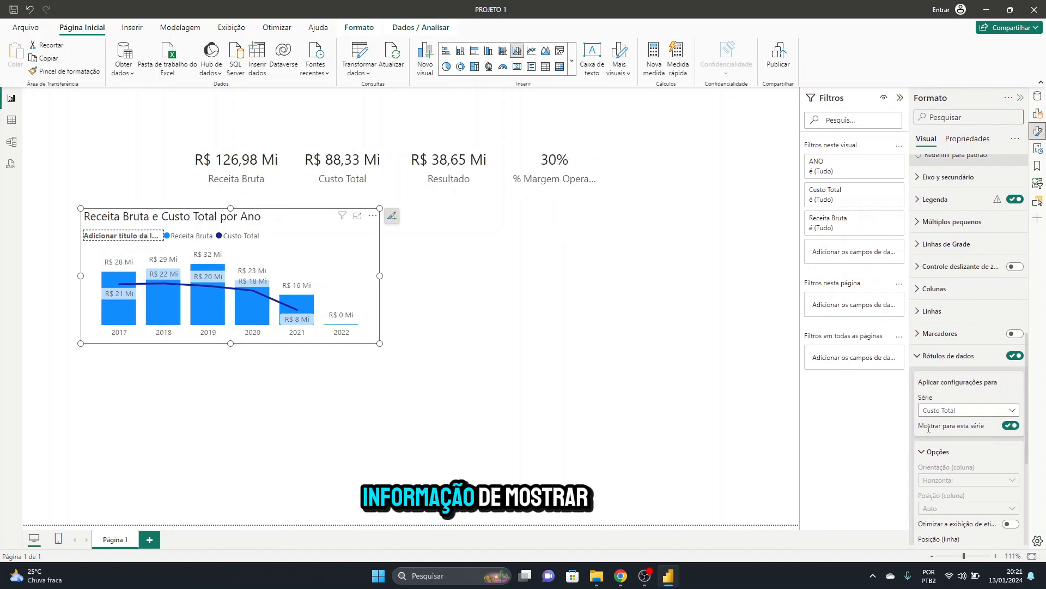
pyautogui.click(1011, 425)
pyautogui.moveTo(138, 285)
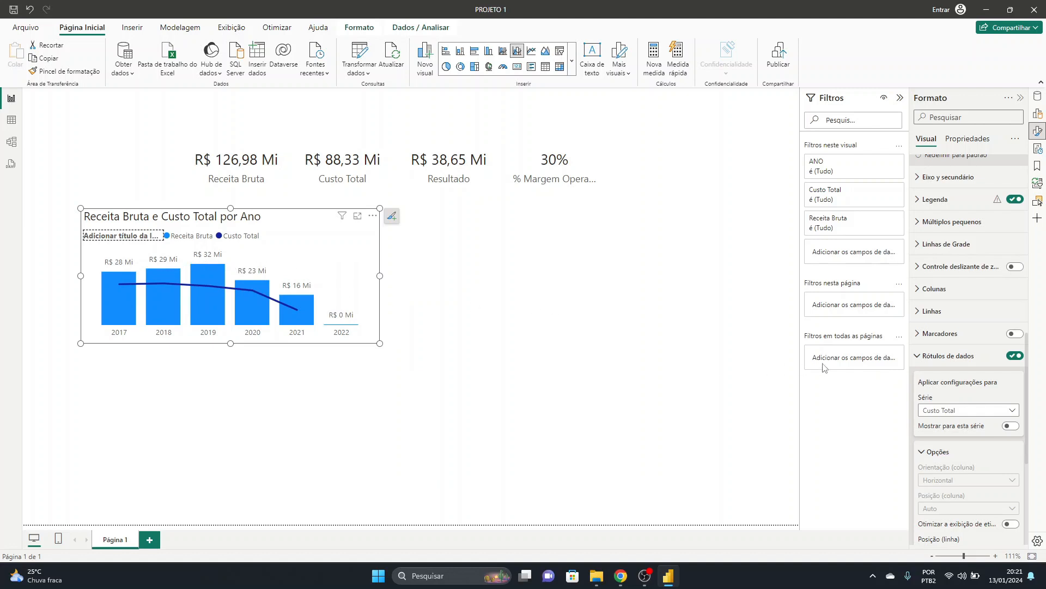
# Turn on markers for the Custo Total line and bring up their shape settings
pyautogui.click(919, 357)
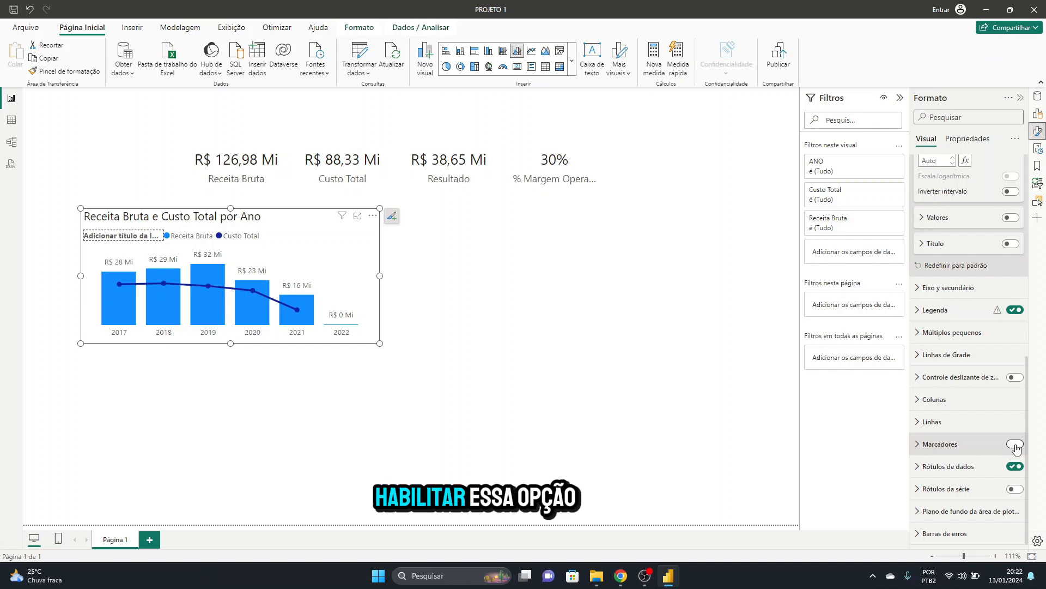
pyautogui.click(1015, 444)
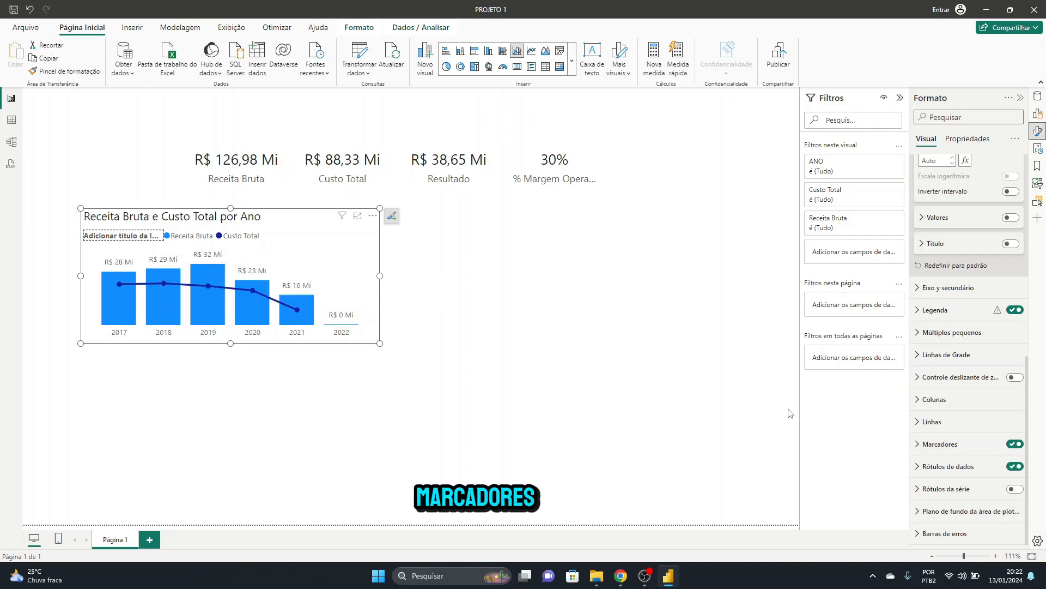
pyautogui.click(916, 445)
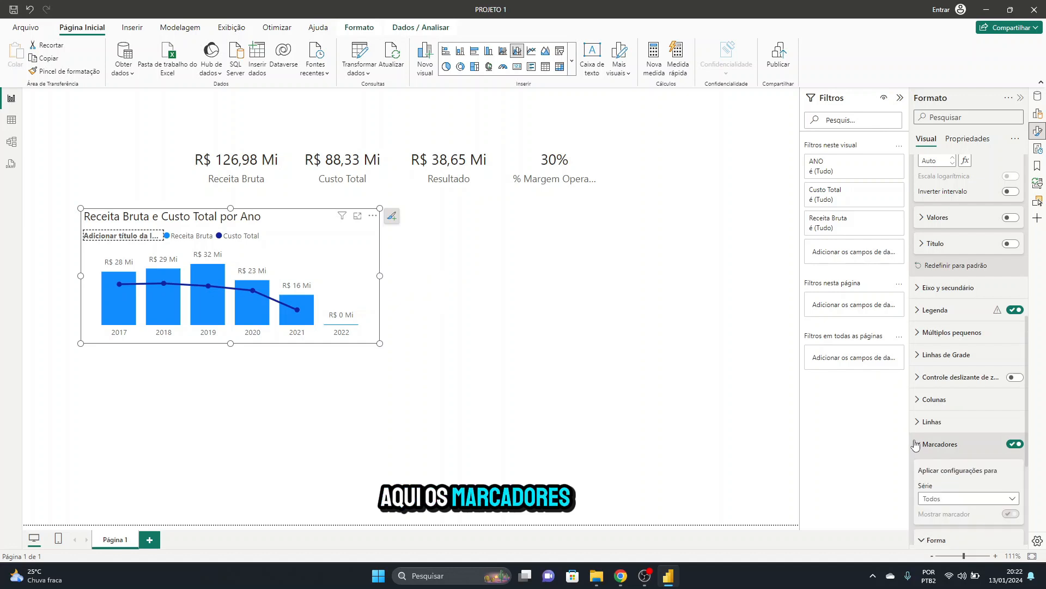
pyautogui.scroll(-2, 951, 457)
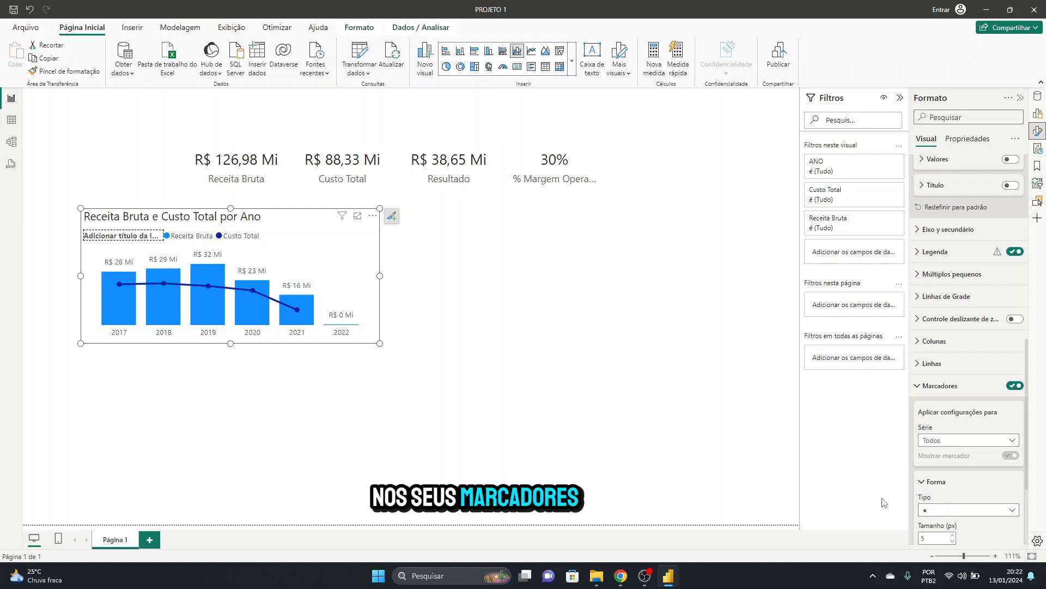
pyautogui.scroll(-2, 946, 498)
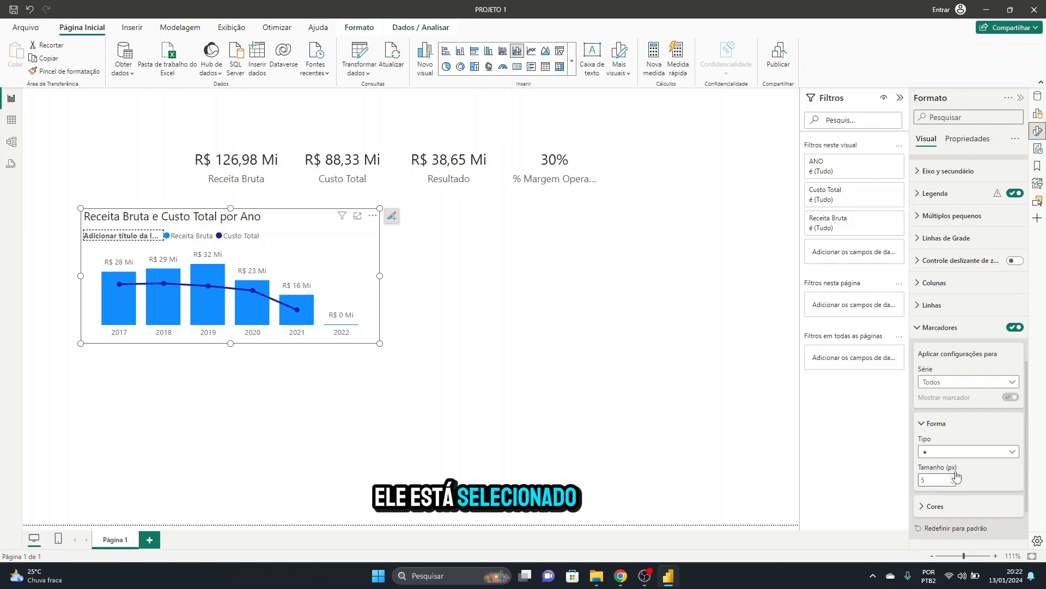
# Try the triangle, square and X marker shapes on the Custo Total line and restore the circle shape
pyautogui.click(935, 453)
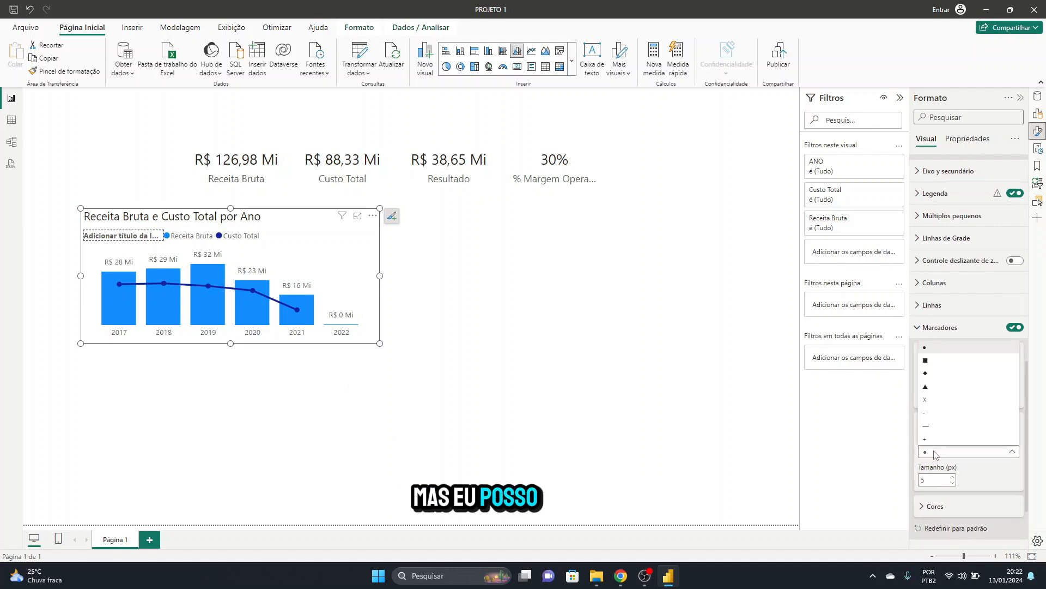
pyautogui.click(932, 388)
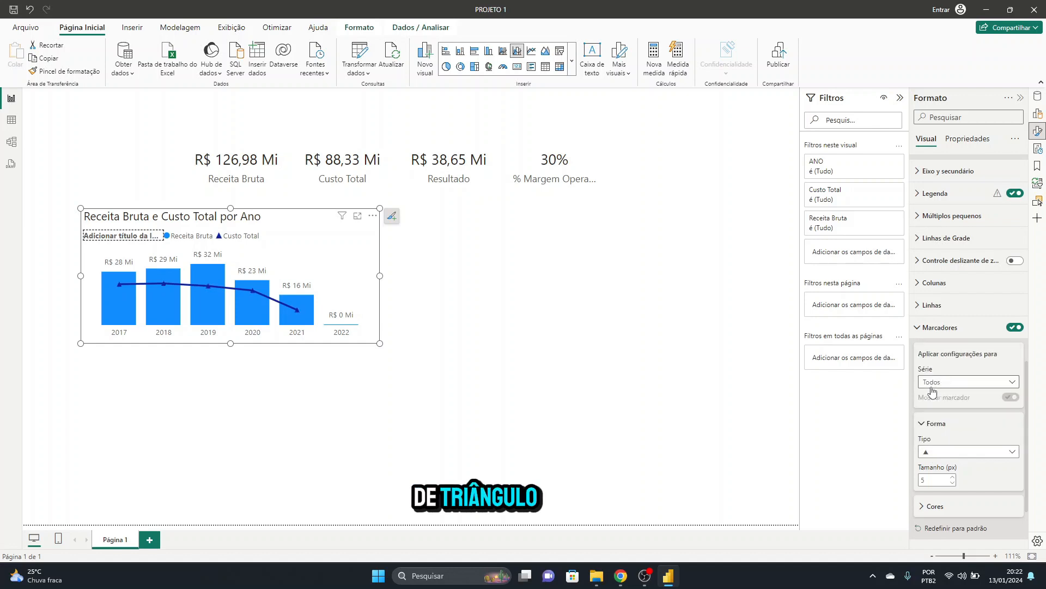
pyautogui.click(939, 451)
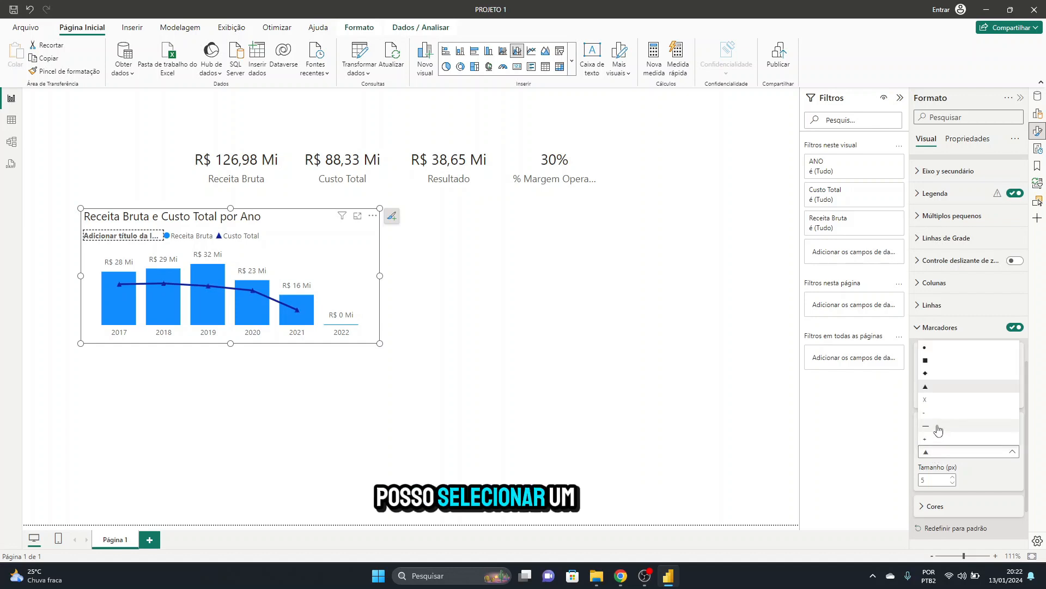
pyautogui.click(933, 362)
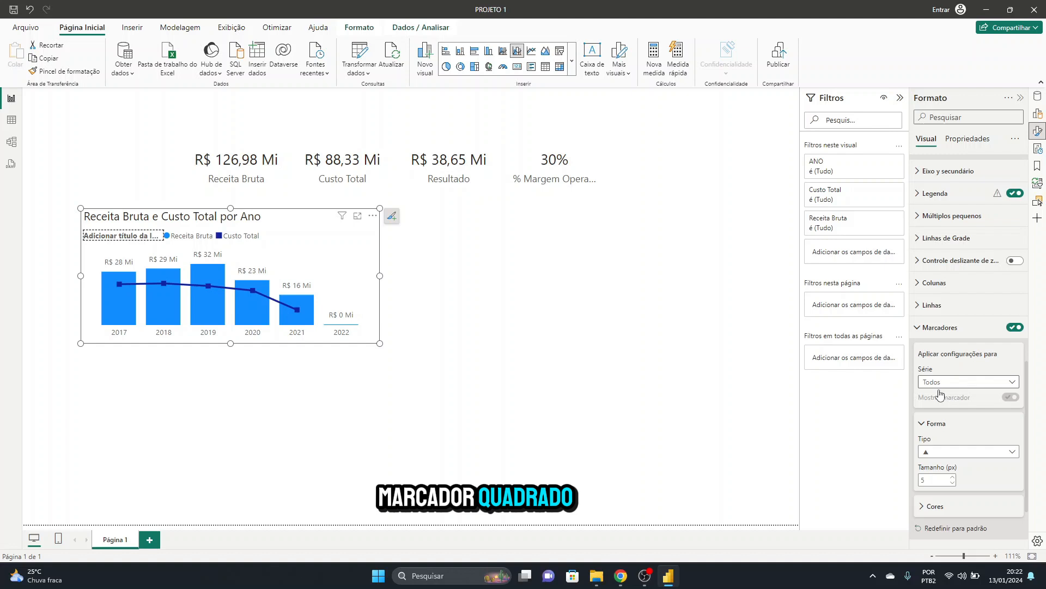
pyautogui.click(940, 452)
pyautogui.click(934, 401)
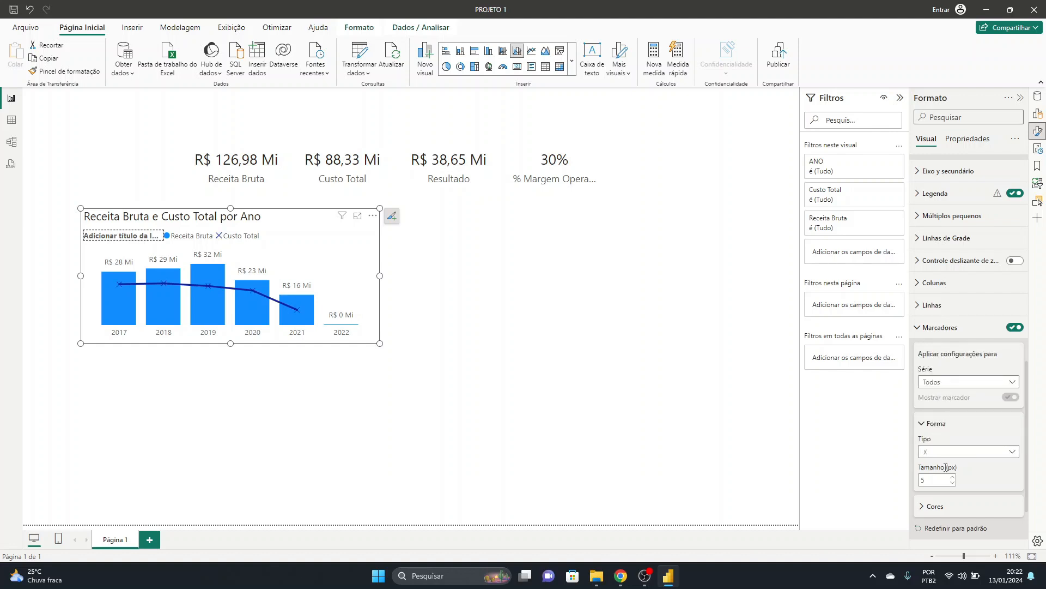
pyautogui.click(937, 453)
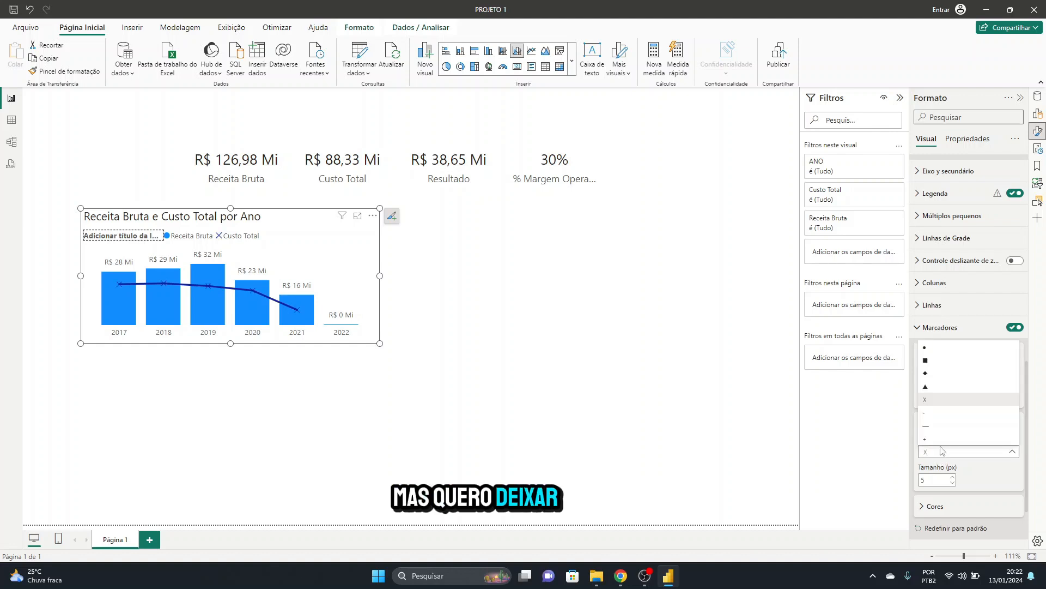
pyautogui.click(935, 352)
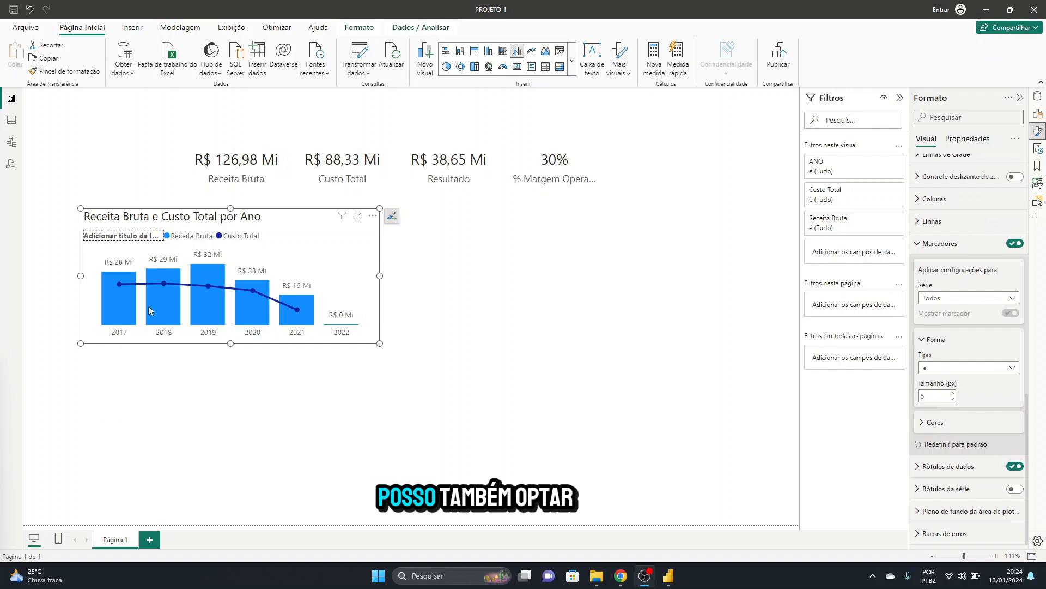
# Close the marker settings and bring up the chart's data label settings
pyautogui.moveTo(122, 269)
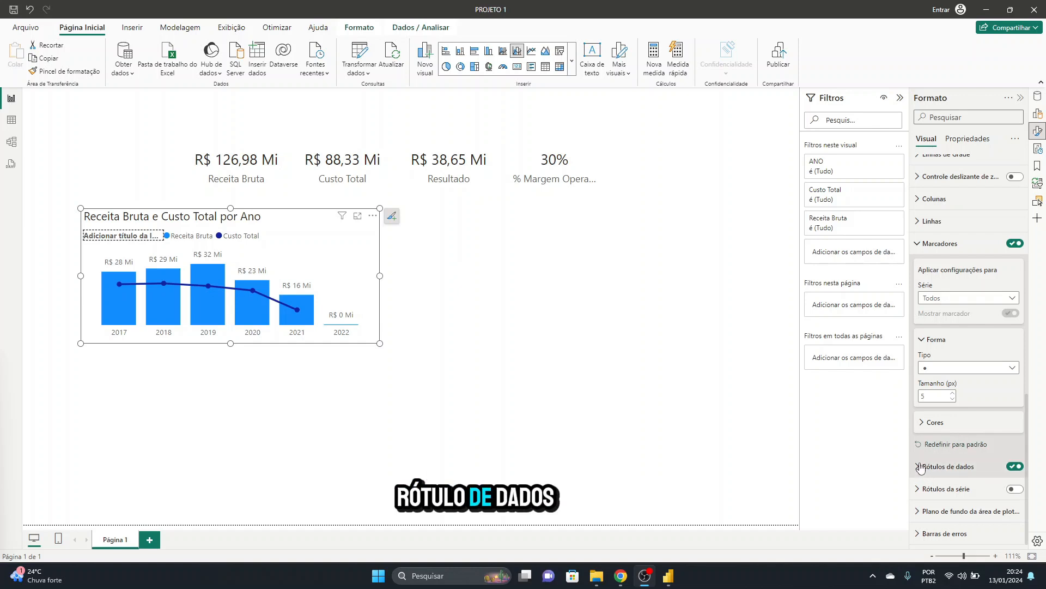
pyautogui.click(919, 245)
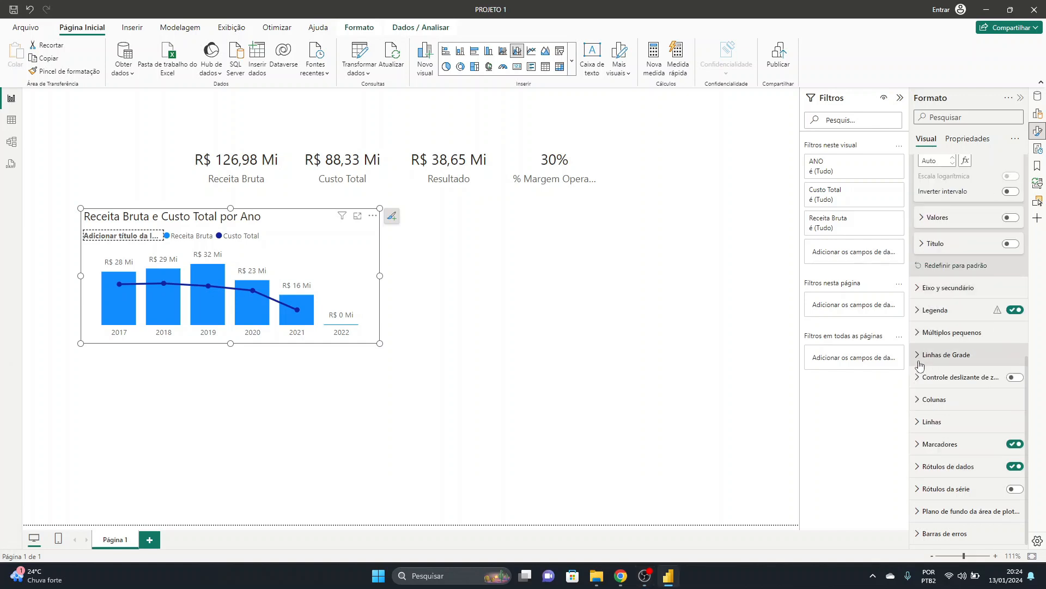
pyautogui.click(923, 468)
pyautogui.scroll(-2, 957, 412)
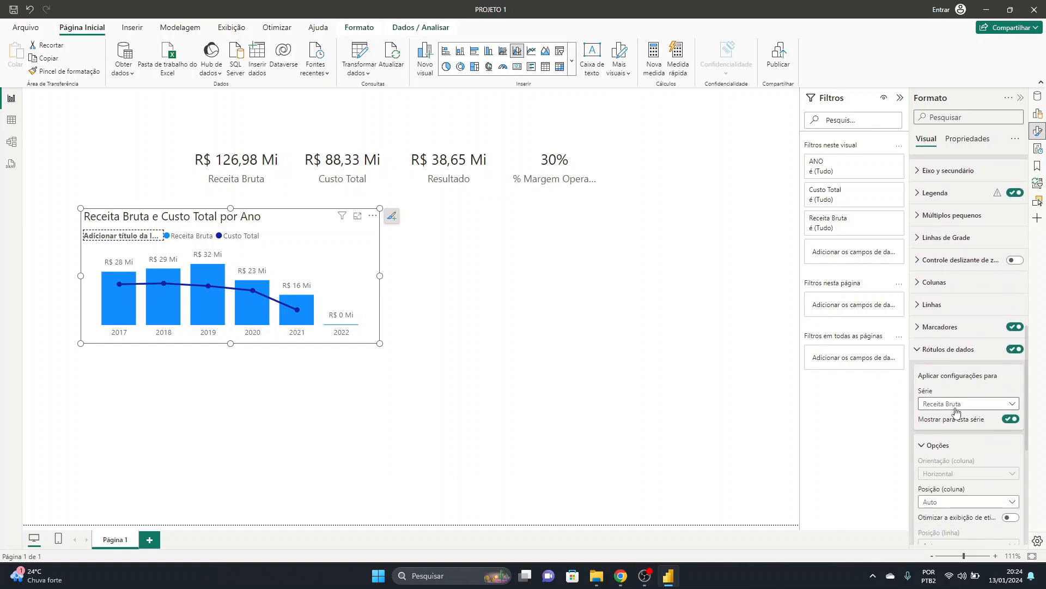
# Review the data label display setting for all series and for the Custo Total series
pyautogui.click(969, 404)
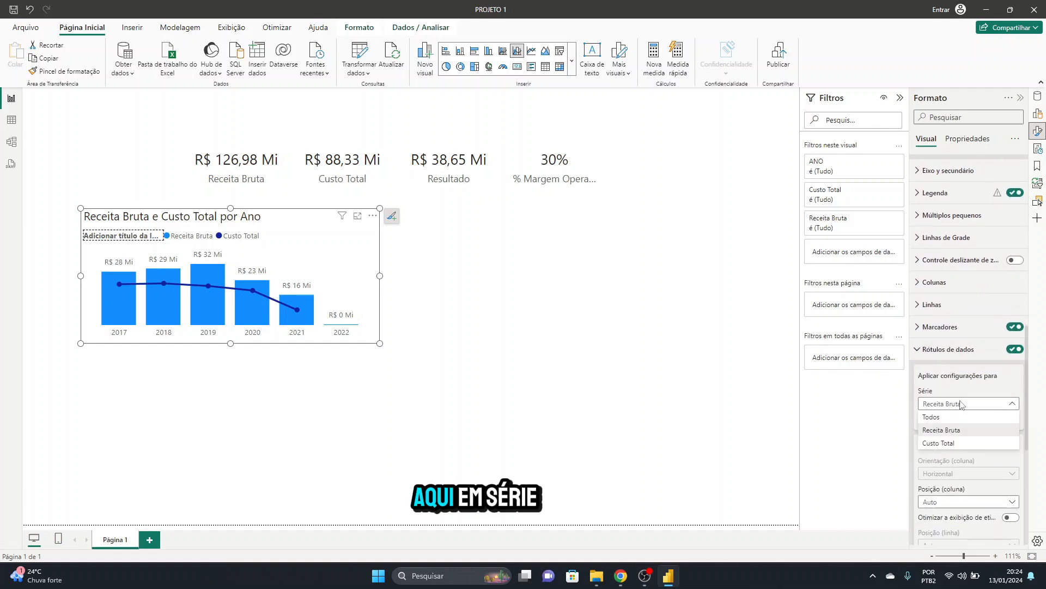
pyautogui.click(938, 418)
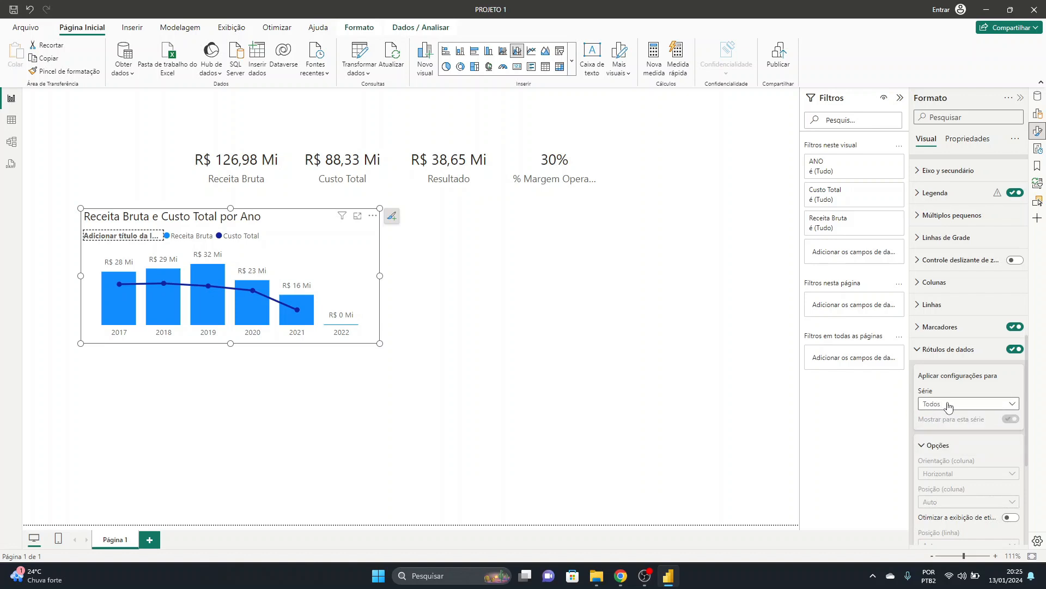
pyautogui.click(950, 405)
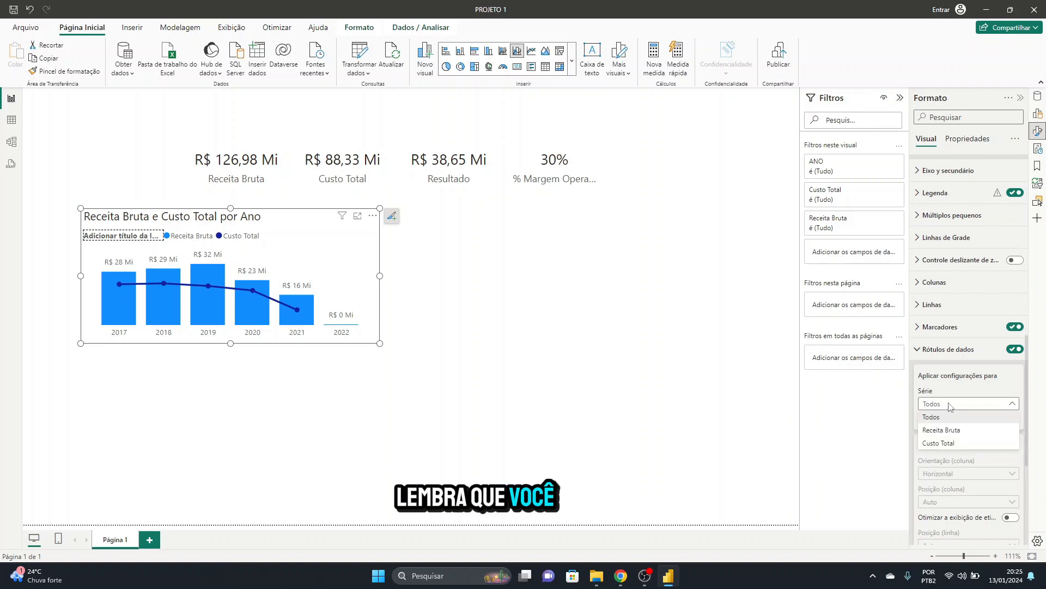
pyautogui.click(944, 443)
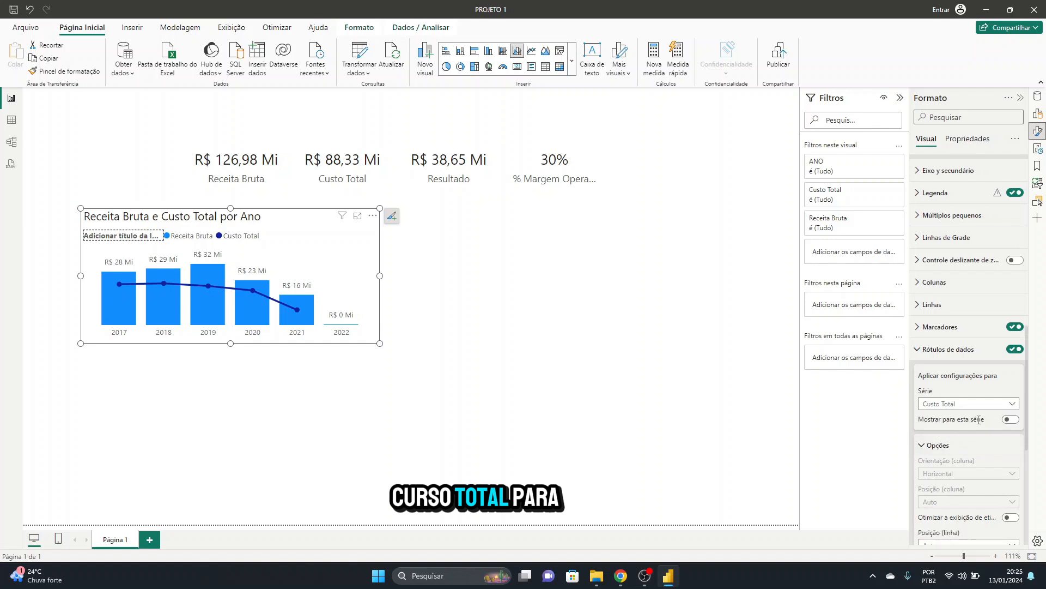
pyautogui.click(1011, 419)
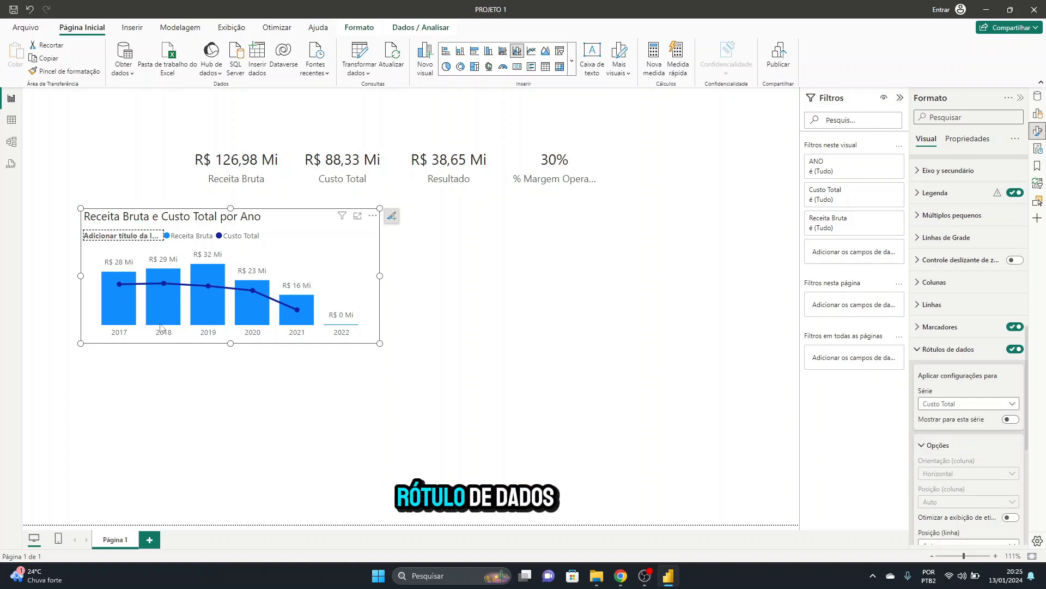
# Set the column position of the Receita Bruta data labels to Base interna
pyautogui.click(948, 404)
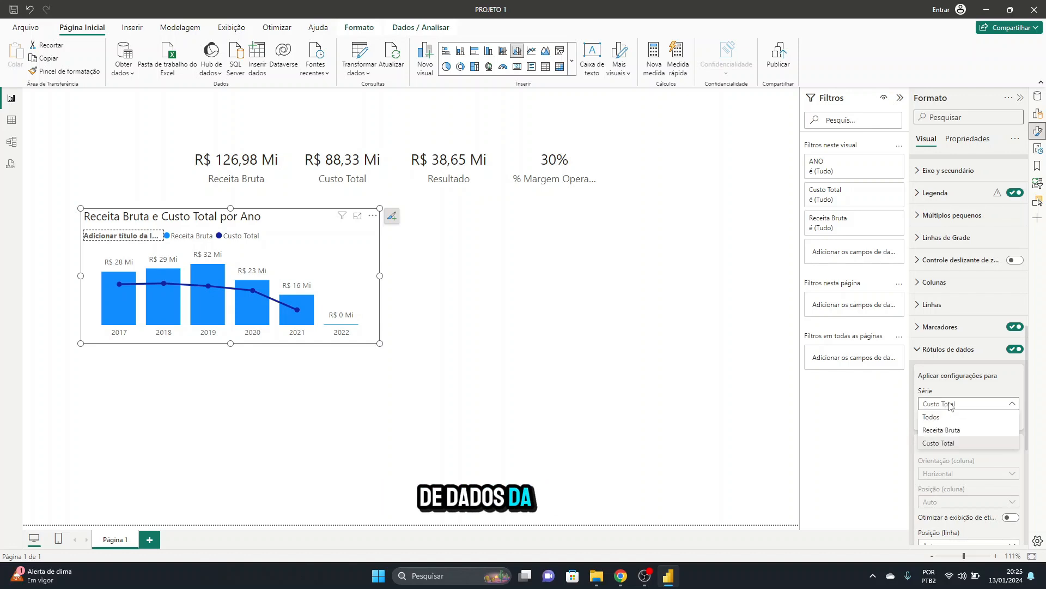
pyautogui.click(950, 431)
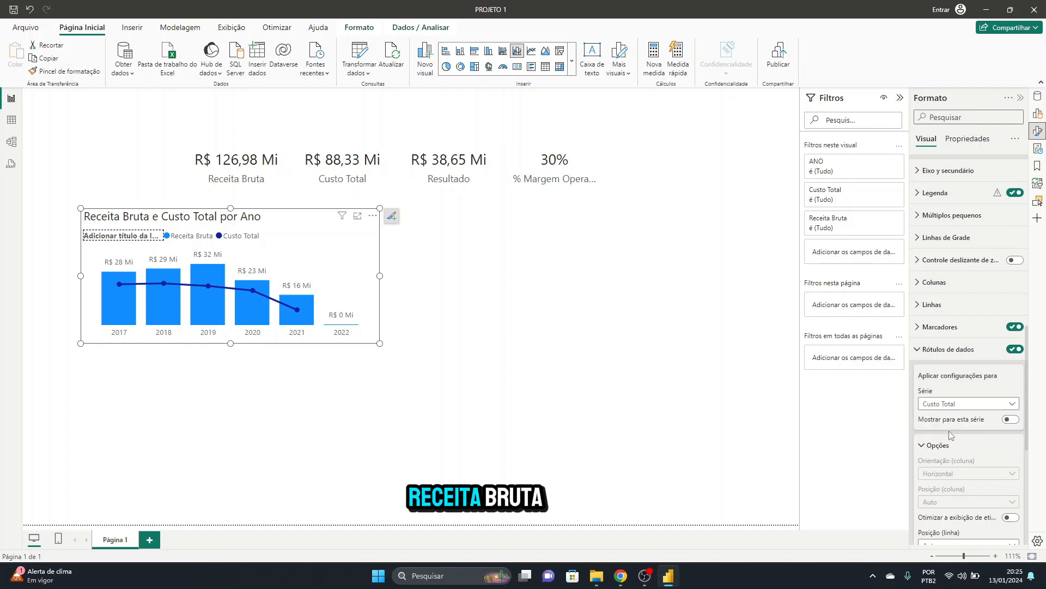
pyautogui.scroll(-1, 957, 411)
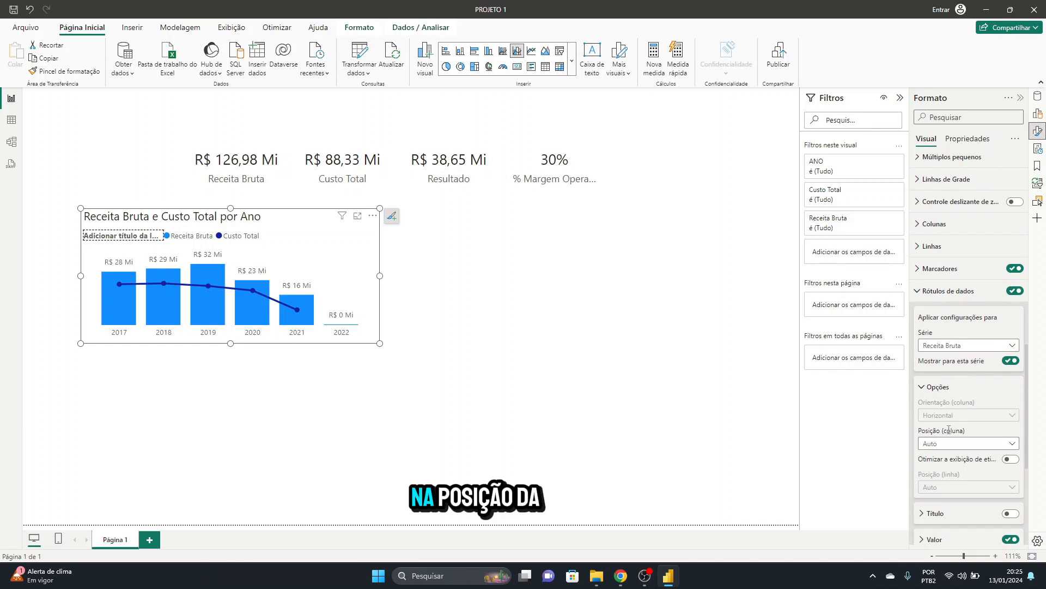
pyautogui.click(954, 444)
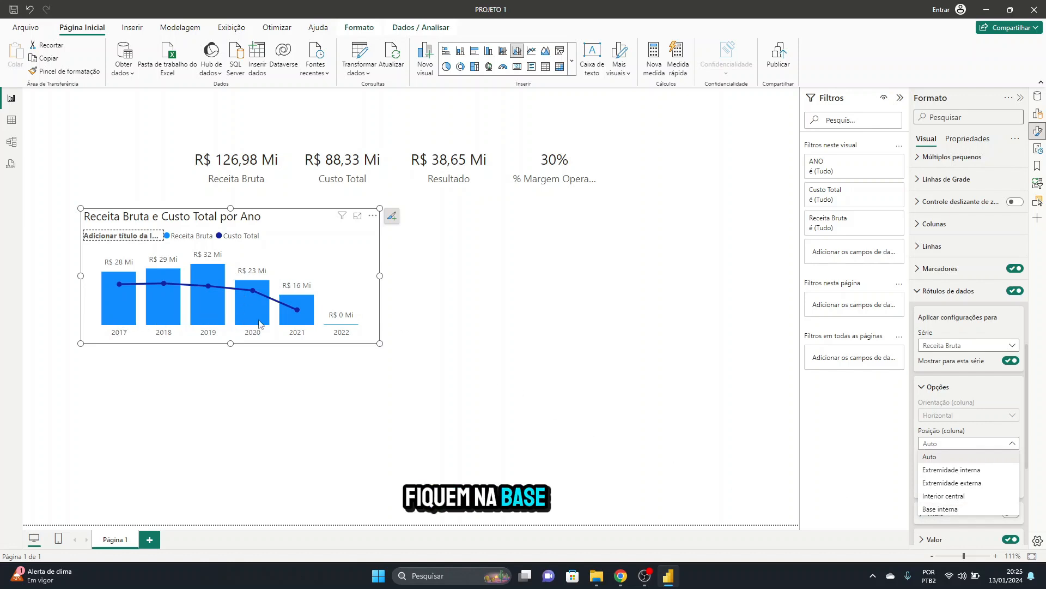
pyautogui.click(941, 509)
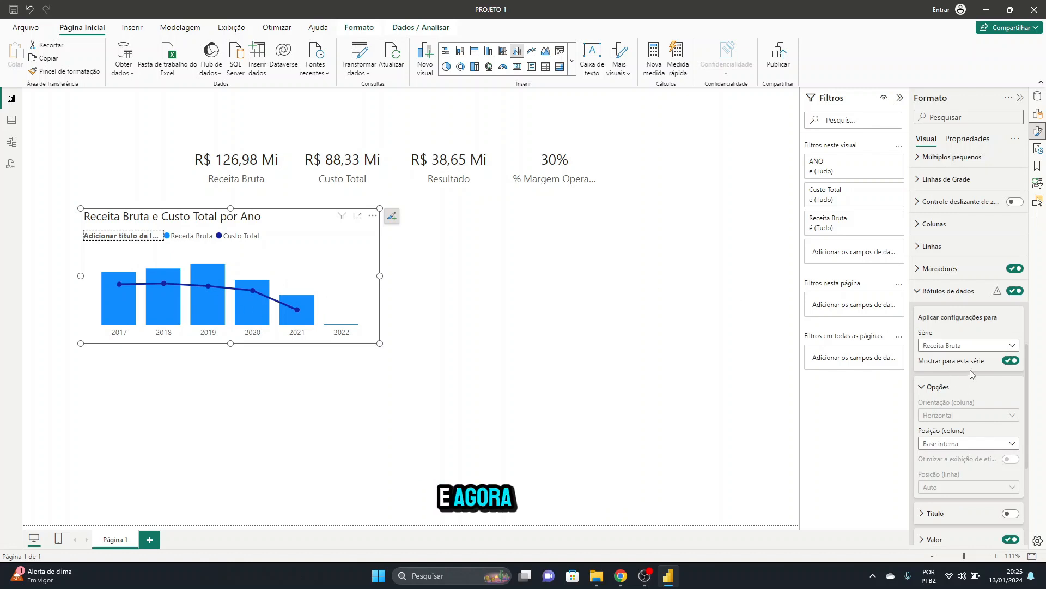
# Turn off the background (Tela de fundo) of the Receita Bruta data labels
pyautogui.scroll(-1, 970, 369)
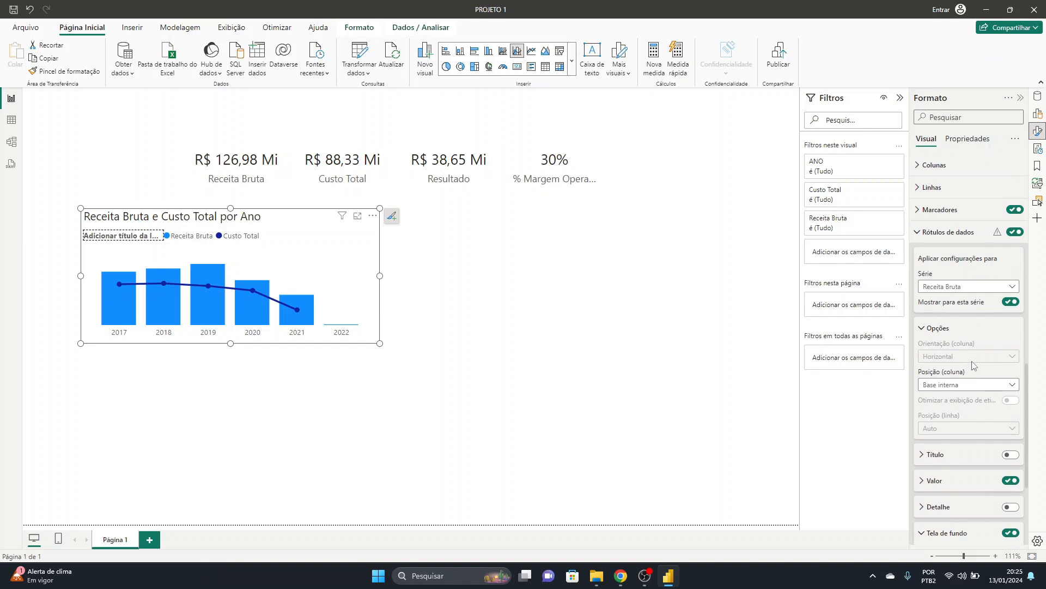
pyautogui.scroll(-1, 961, 351)
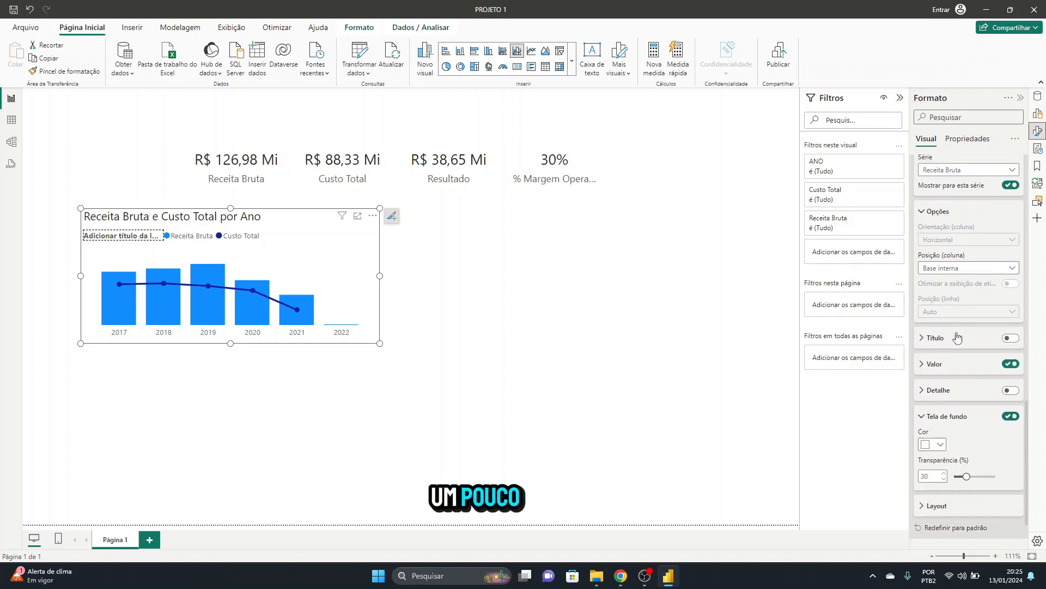
pyautogui.scroll(-1, 958, 338)
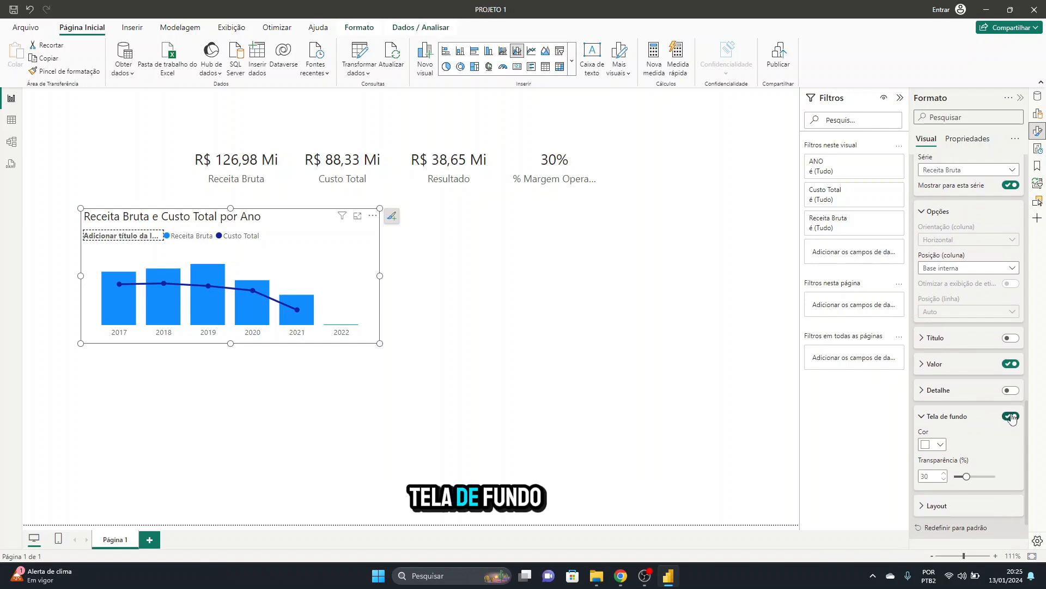
pyautogui.scroll(2, 960, 229)
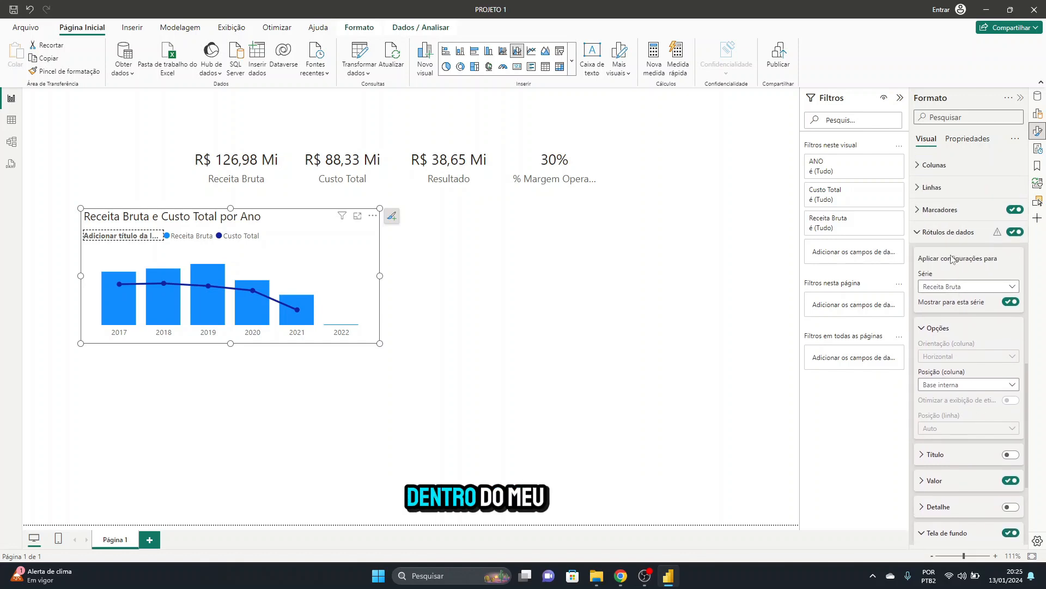
pyautogui.scroll(-3, 968, 245)
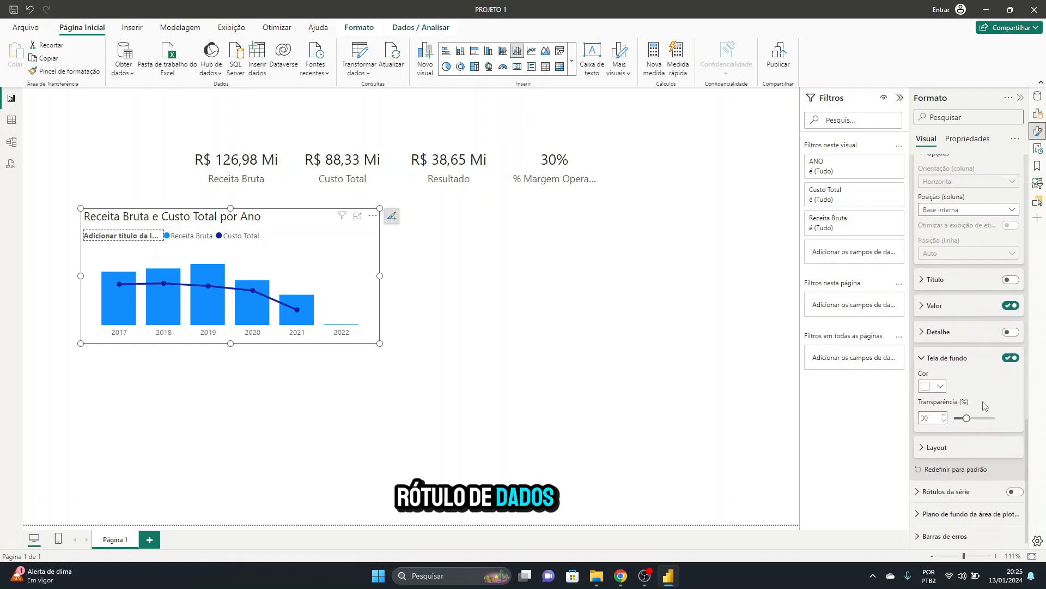
pyautogui.click(1012, 357)
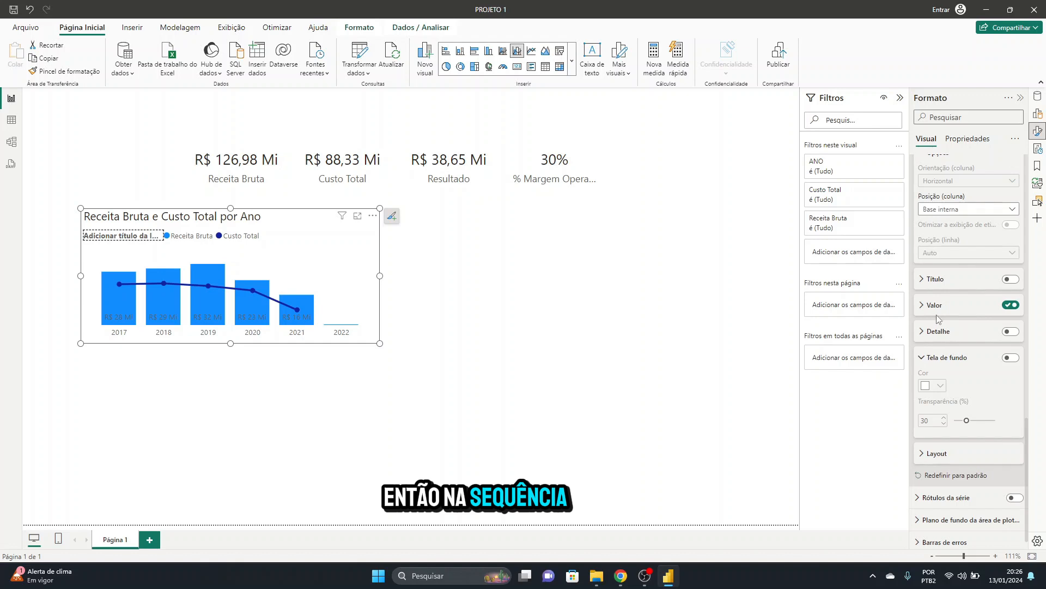
# Set the value text color of the Receita Bruta data labels to white
pyautogui.scroll(3, 948, 229)
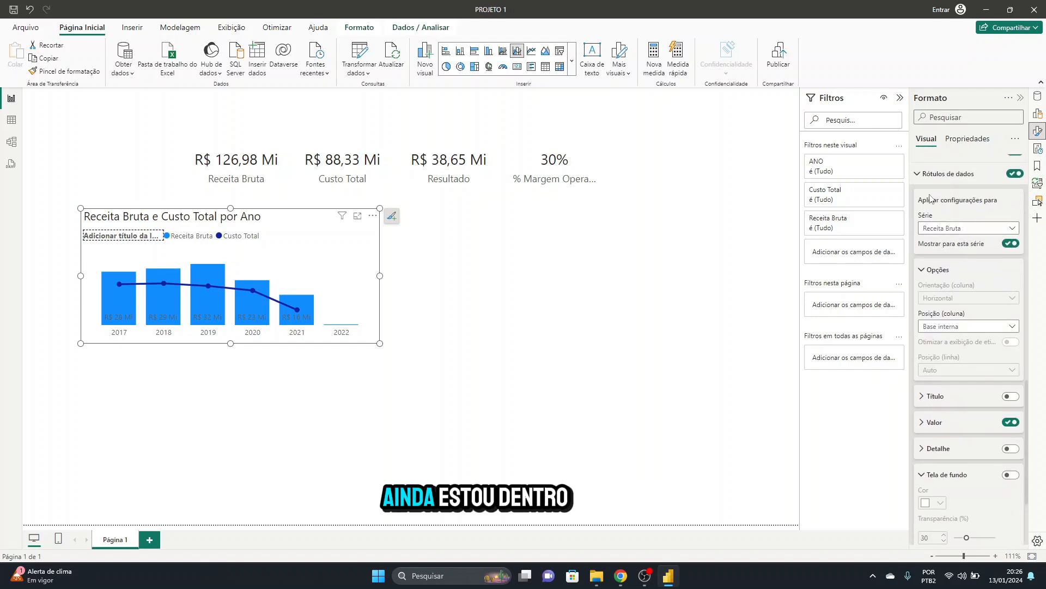
pyautogui.scroll(-2, 948, 389)
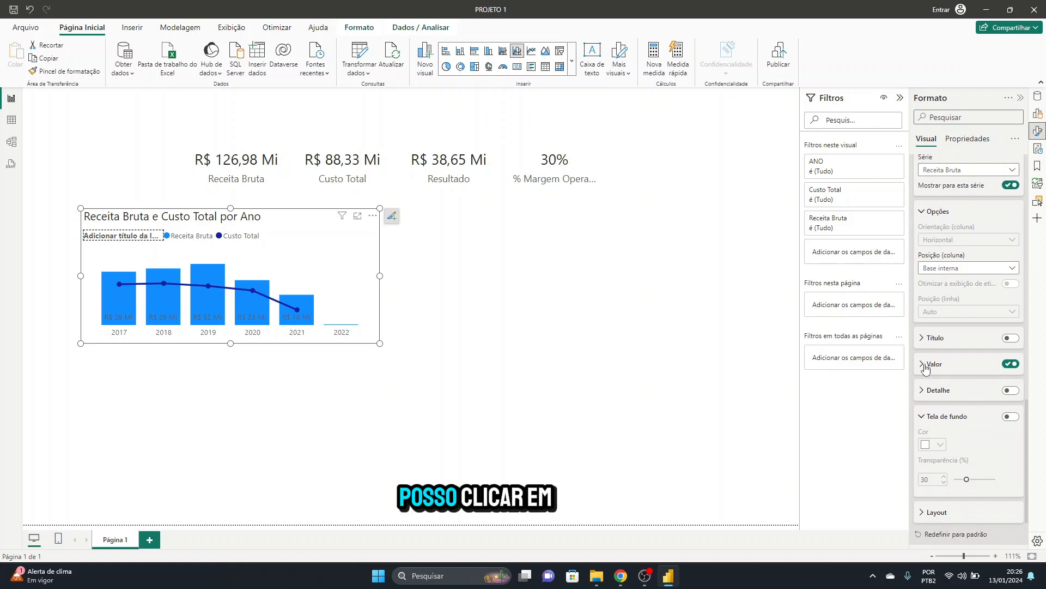
pyautogui.click(923, 365)
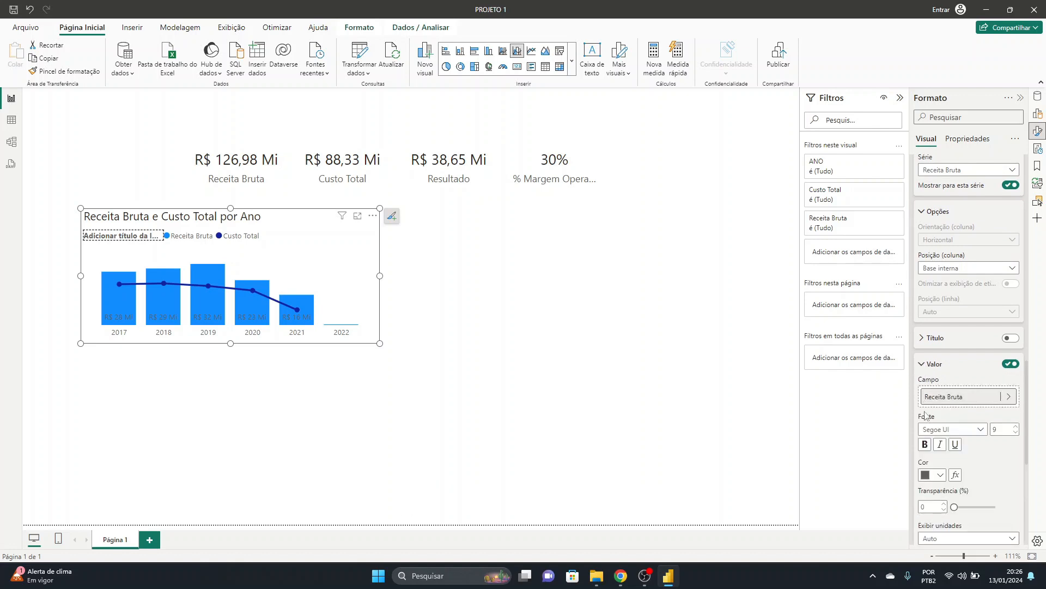
pyautogui.click(938, 474)
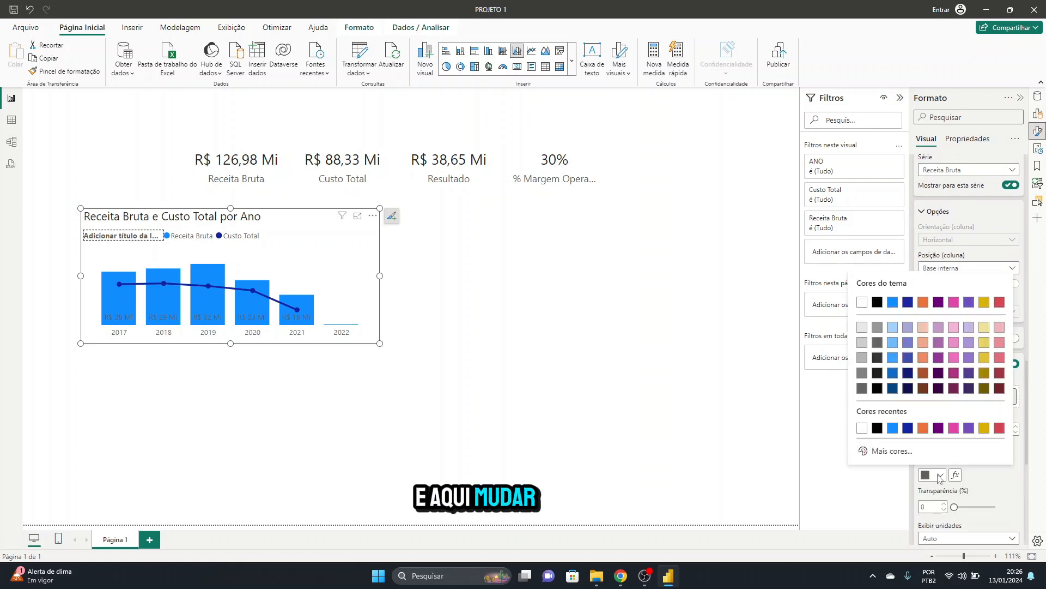
pyautogui.click(863, 429)
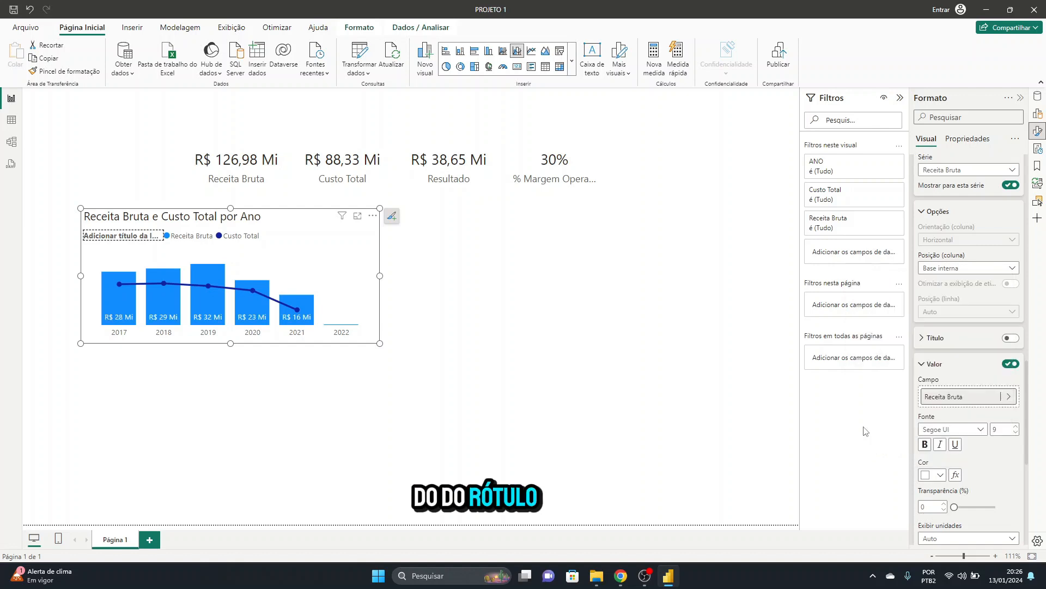